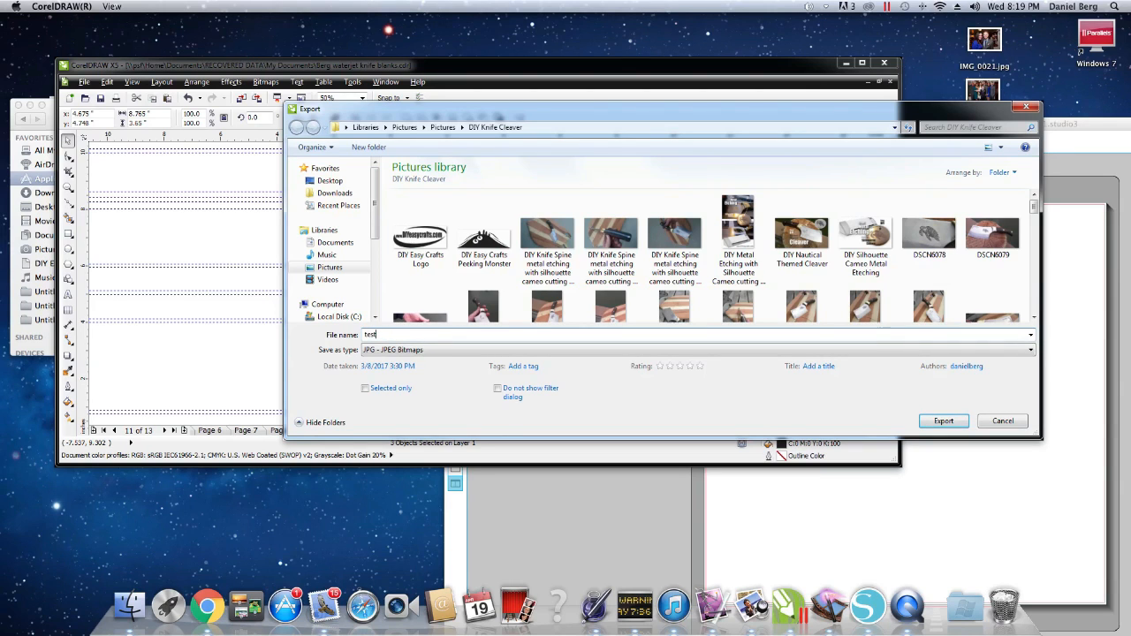
- Export the selected DIYeasycrafts.com logo as a JPEG named test with medium quality
left_click(941, 423)
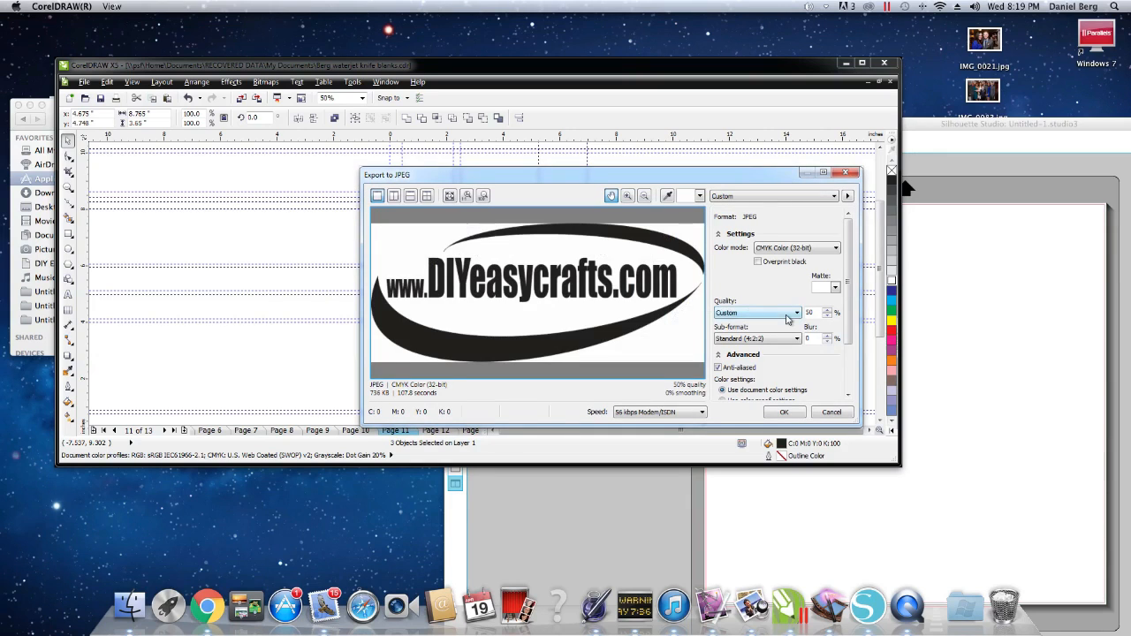
left_click(786, 316)
left_click(777, 346)
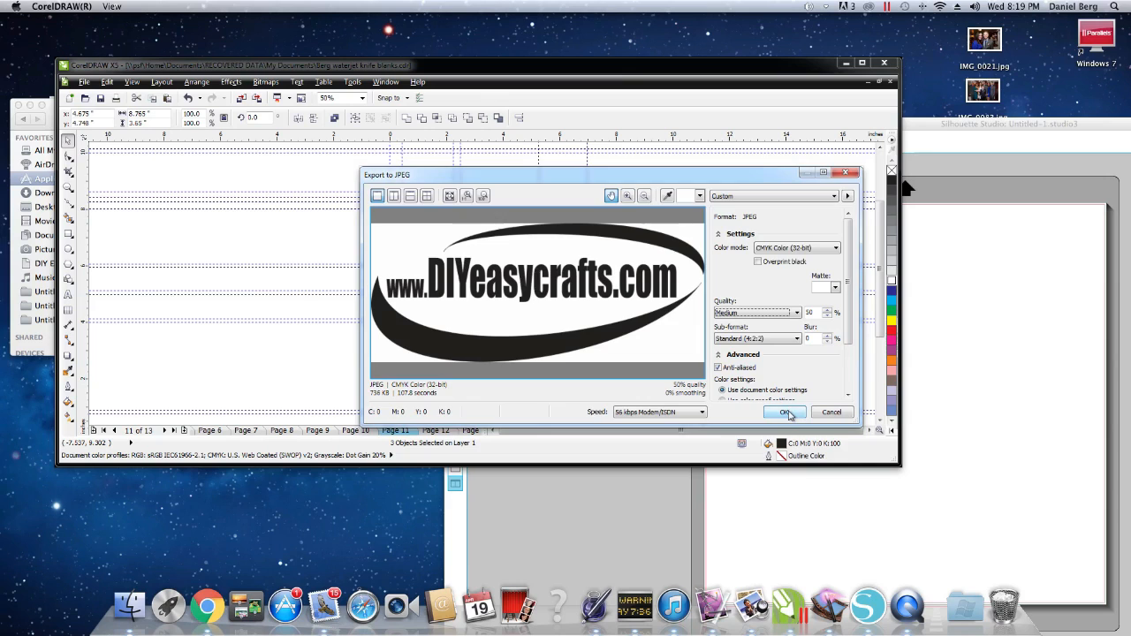
left_click(786, 413)
- Export the peeking monster drawing on page 12 as a JPEG named test1 with medium quality
left_click(436, 430)
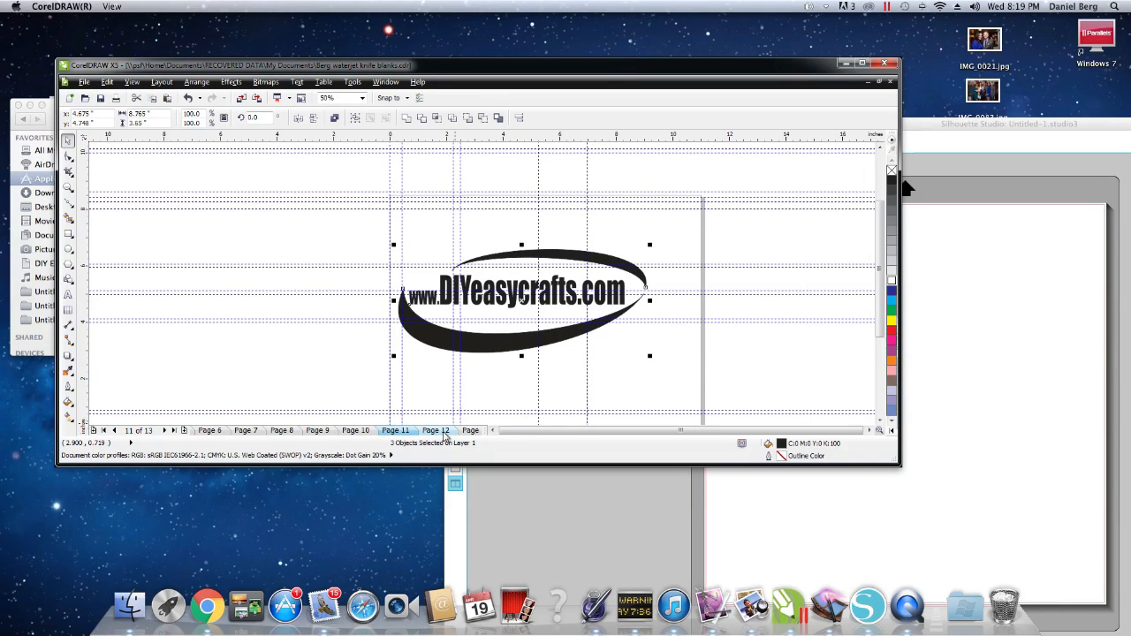
left_click_drag(882, 294, 875, 345)
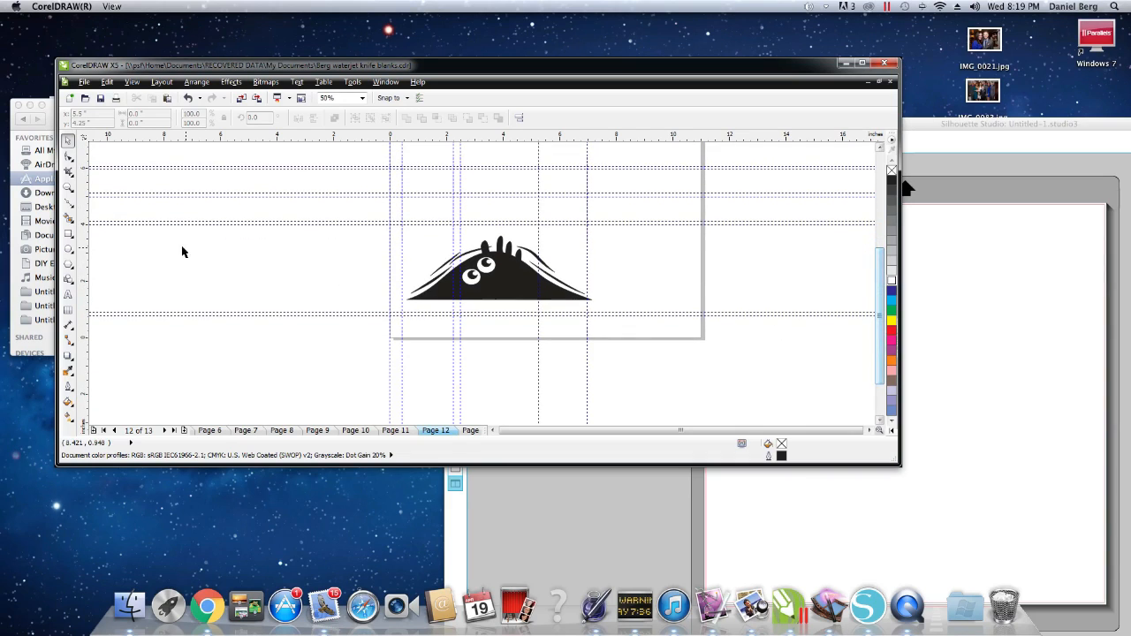
left_click(69, 187)
left_click_drag(322, 175, 664, 361)
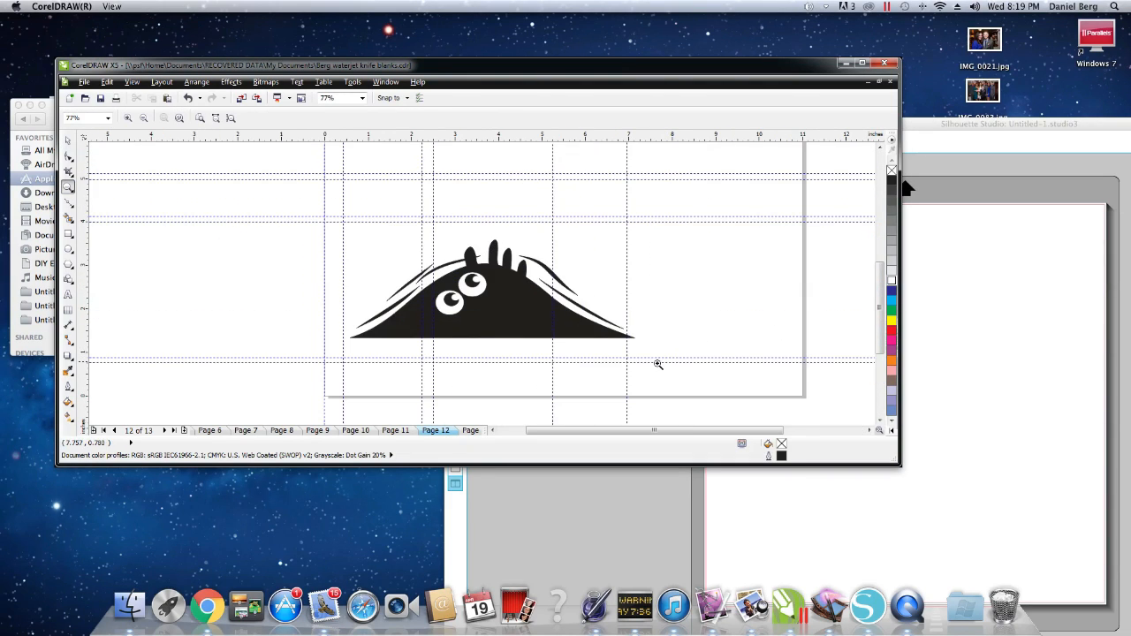
left_click(84, 81)
left_click(105, 242)
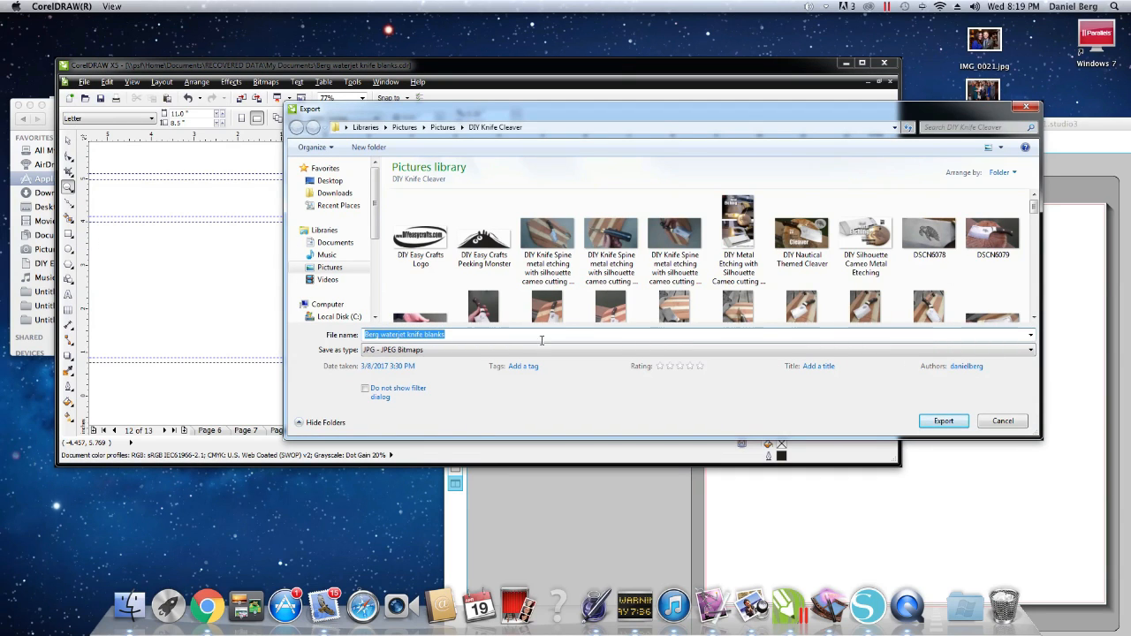
type("te")
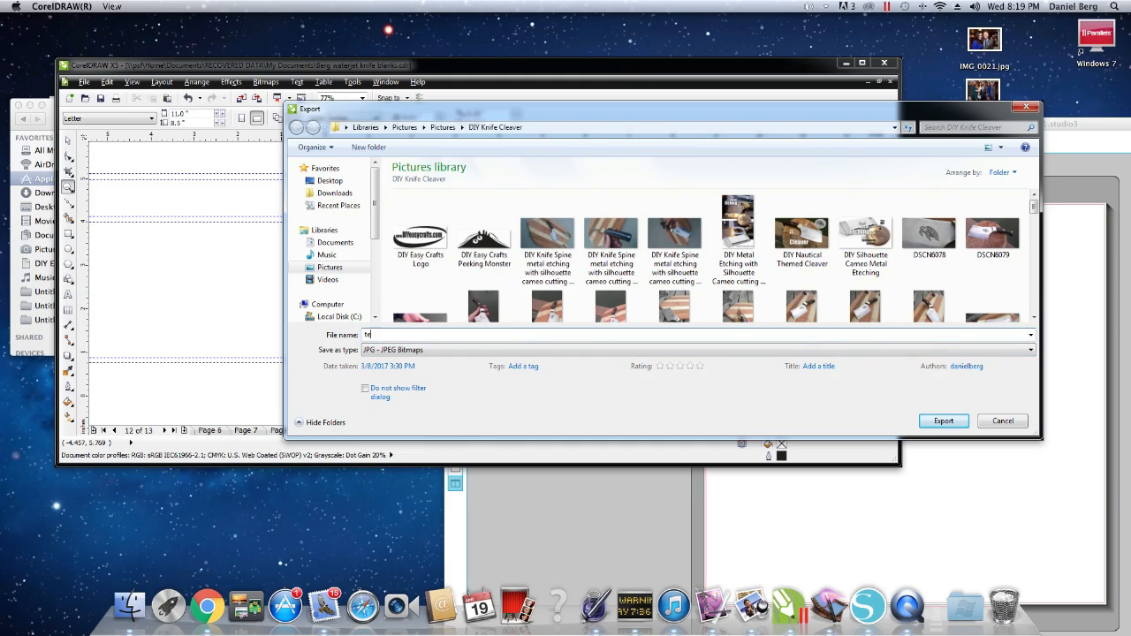
type("st1")
left_click(944, 422)
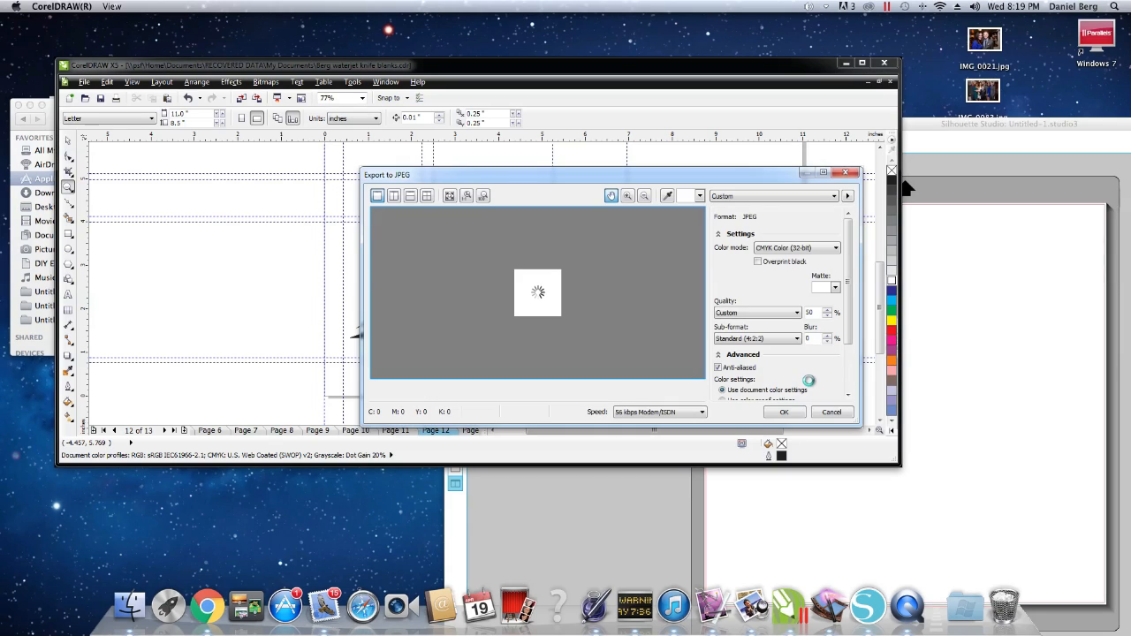
left_click(793, 313)
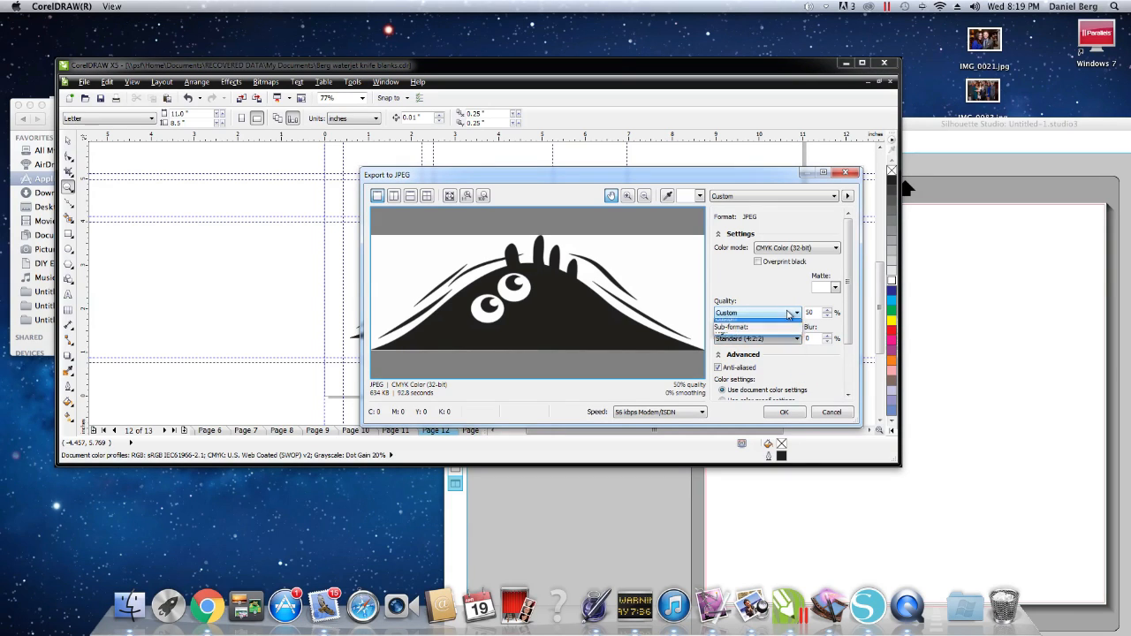
left_click(791, 329)
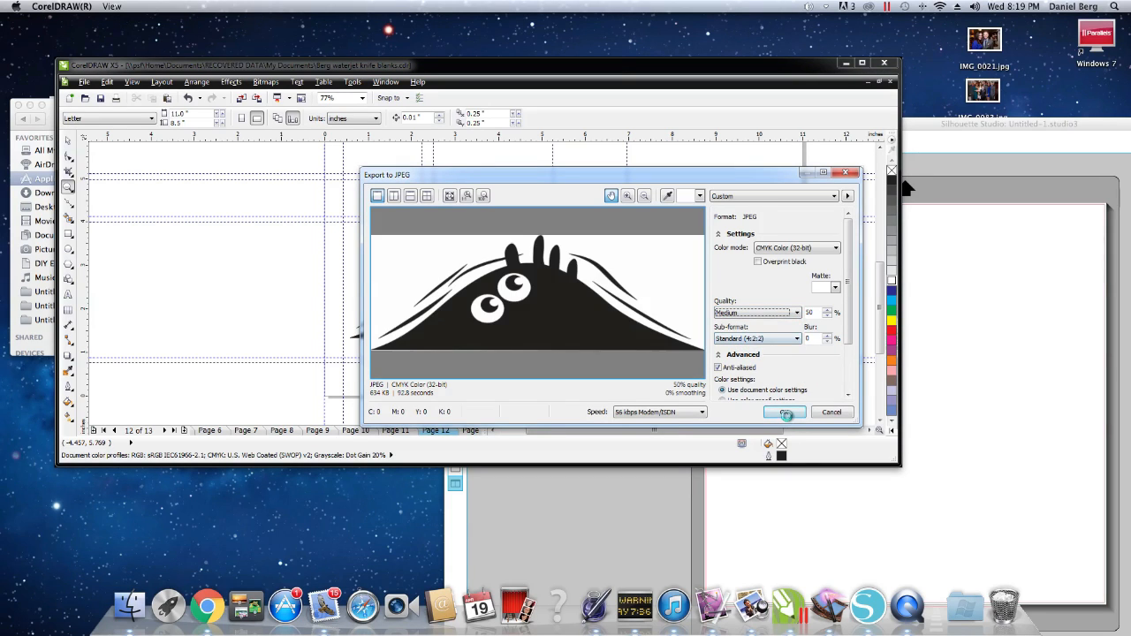
left_click(785, 412)
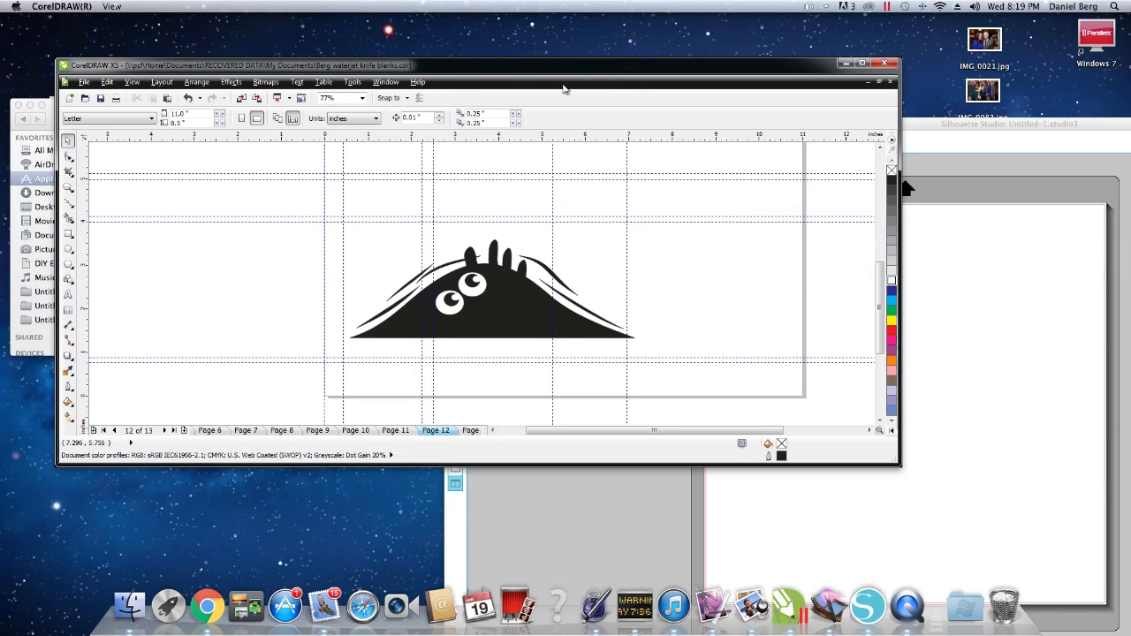
- Switch to Silhouette Studio, placing its window in full view, and show the design library
left_click_drag(456, 71, 535, 340)
left_click_drag(753, 129, 394, 33)
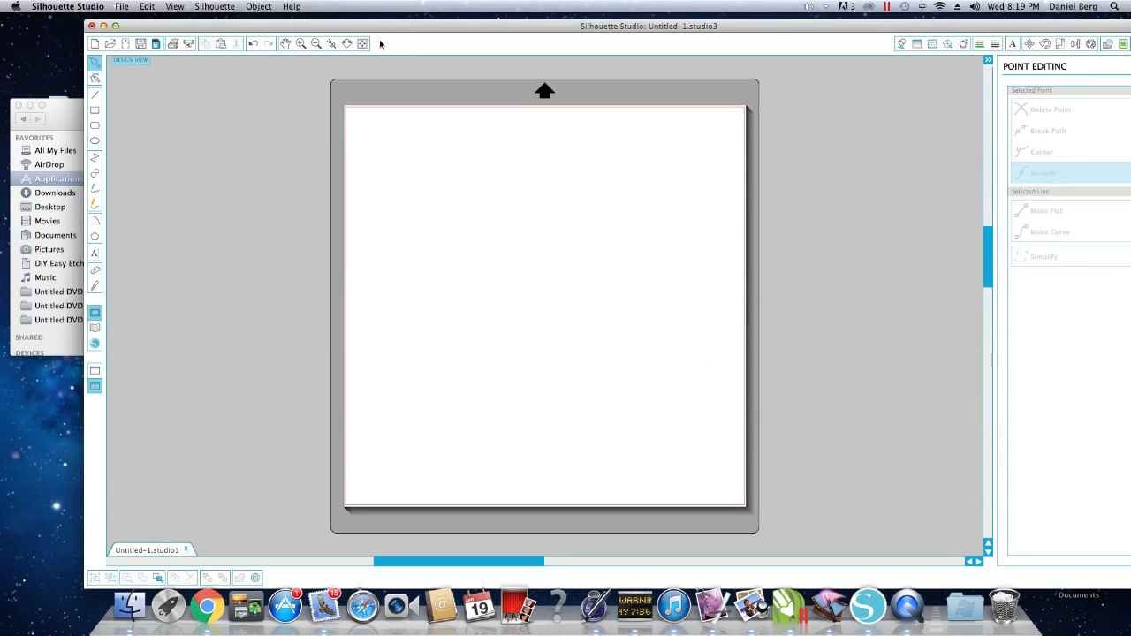
left_click(95, 329)
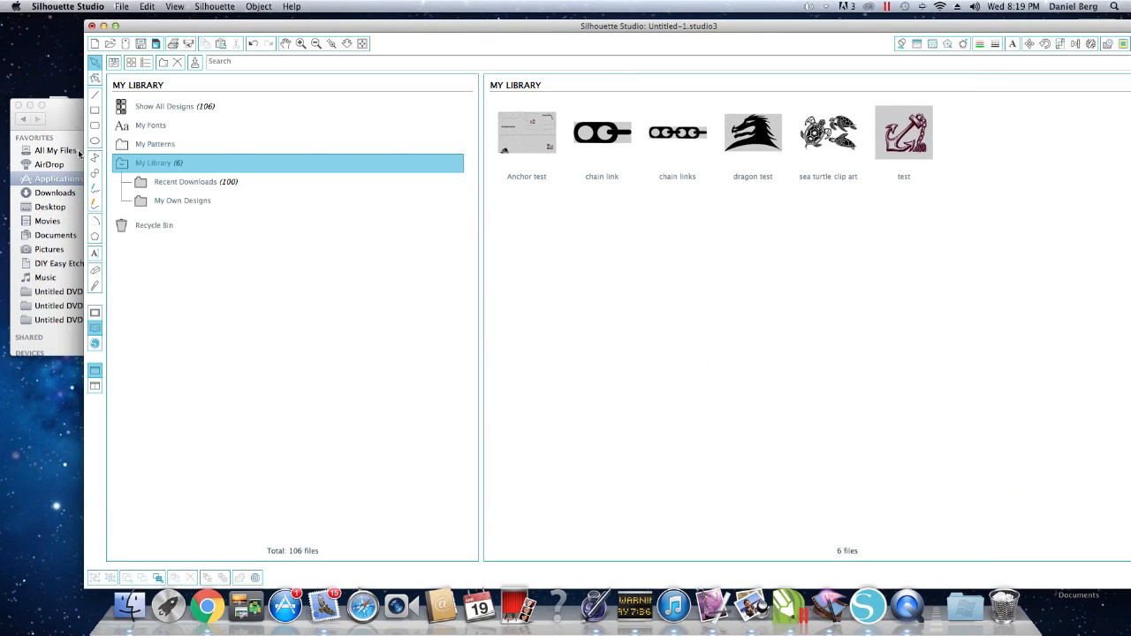
- Close the Finder Applications window and shift the Silhouette Studio window to make room beside it
left_click(73, 121)
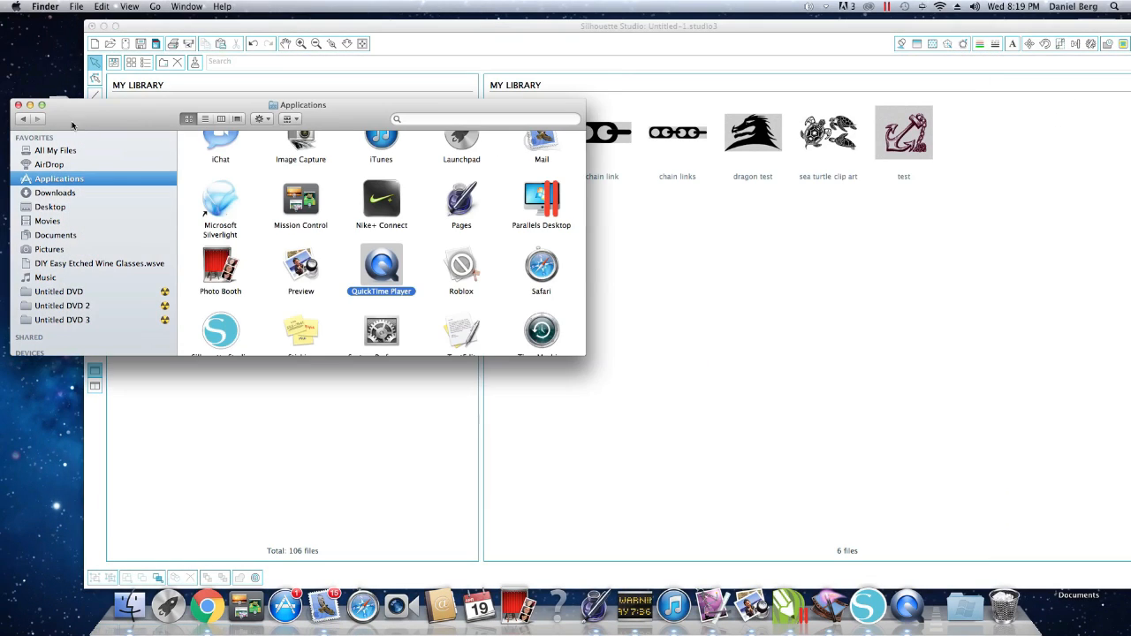
left_click(18, 105)
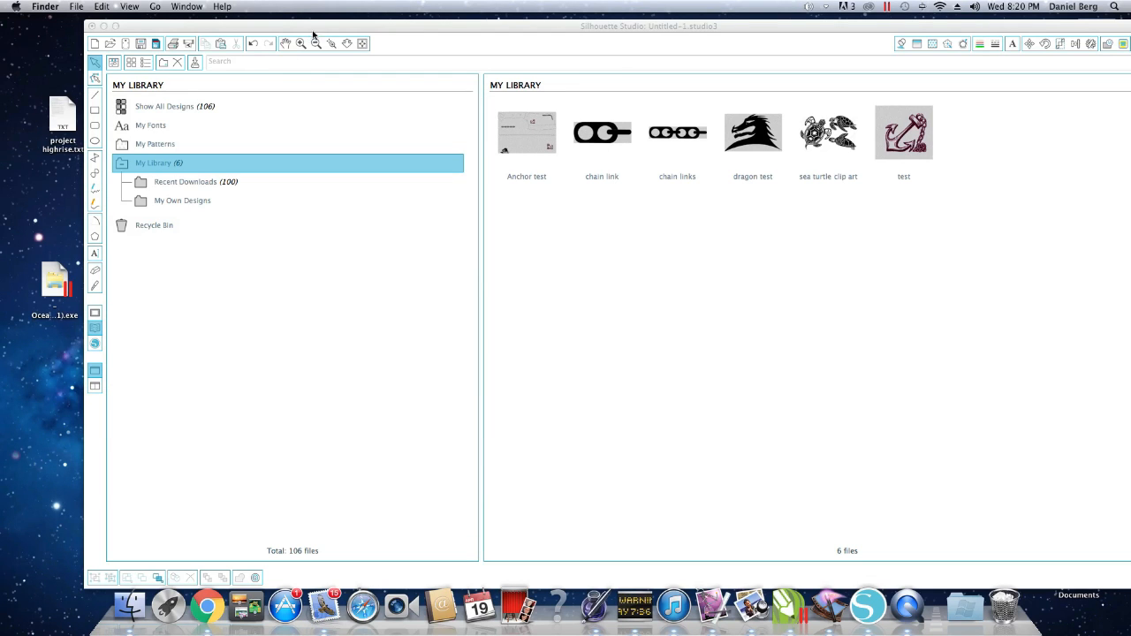
left_click_drag(313, 34, 416, 58)
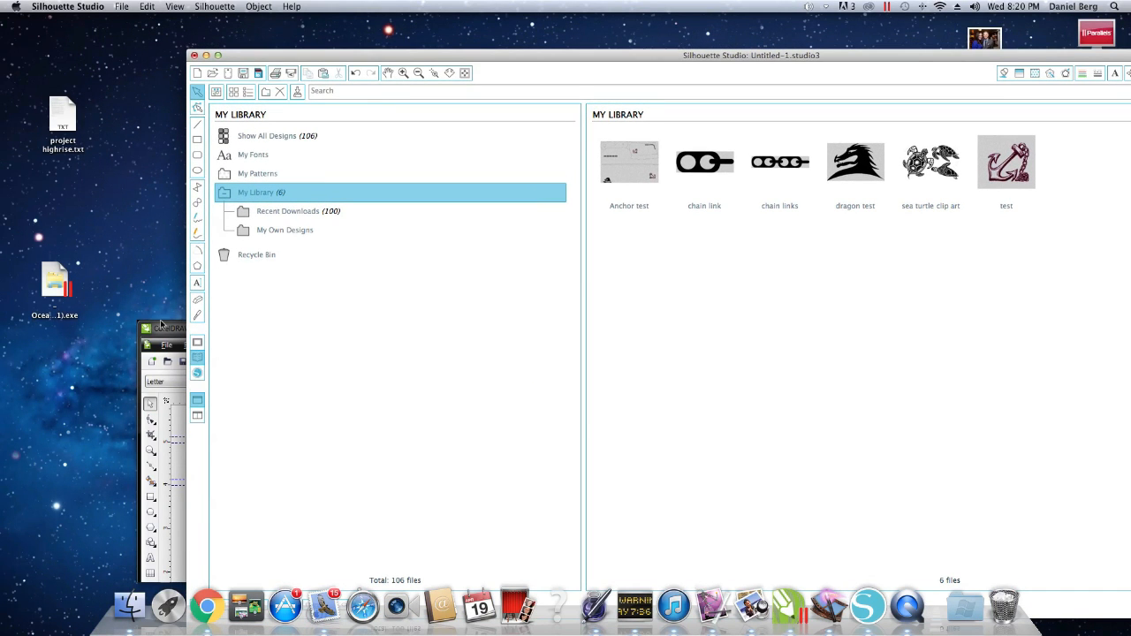
- Add DIY Easy Crafts Logo.jpg and DIY Easy Crafts Peeking Monster.jpg from Finder's All My Files to My Library in Silhouette Studio
left_click(130, 605)
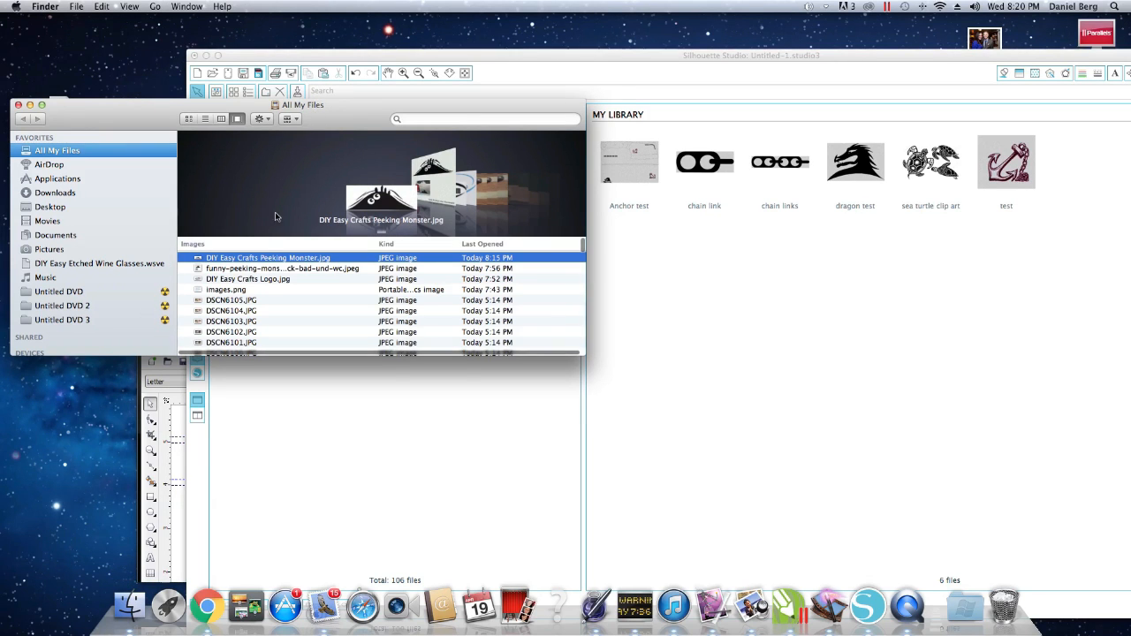
left_click(247, 279)
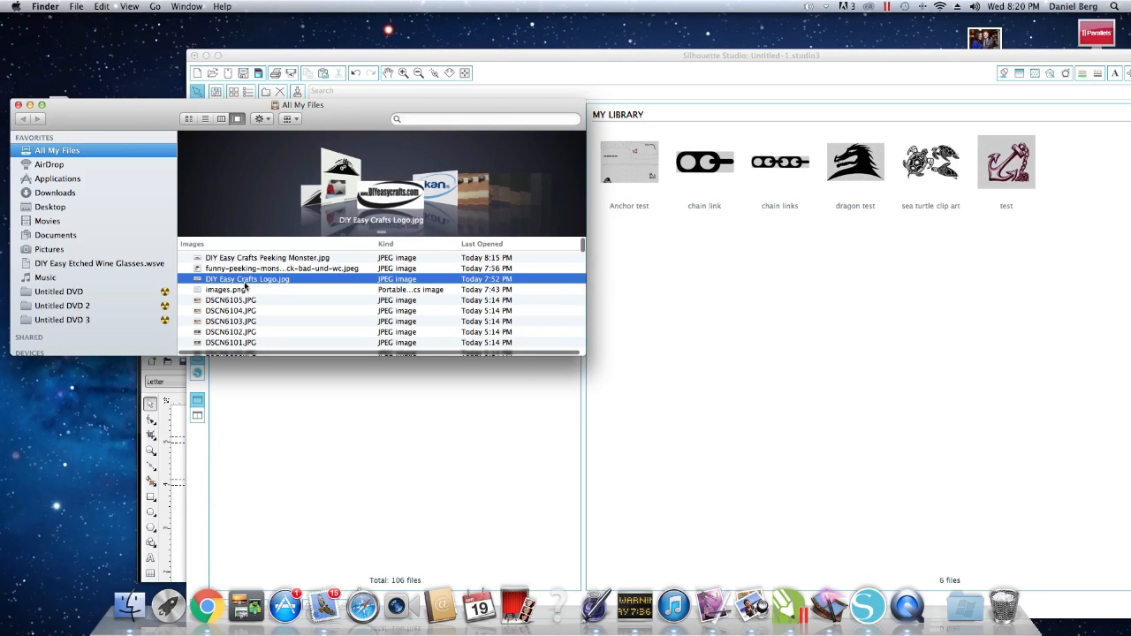
left_click_drag(687, 295, 712, 298)
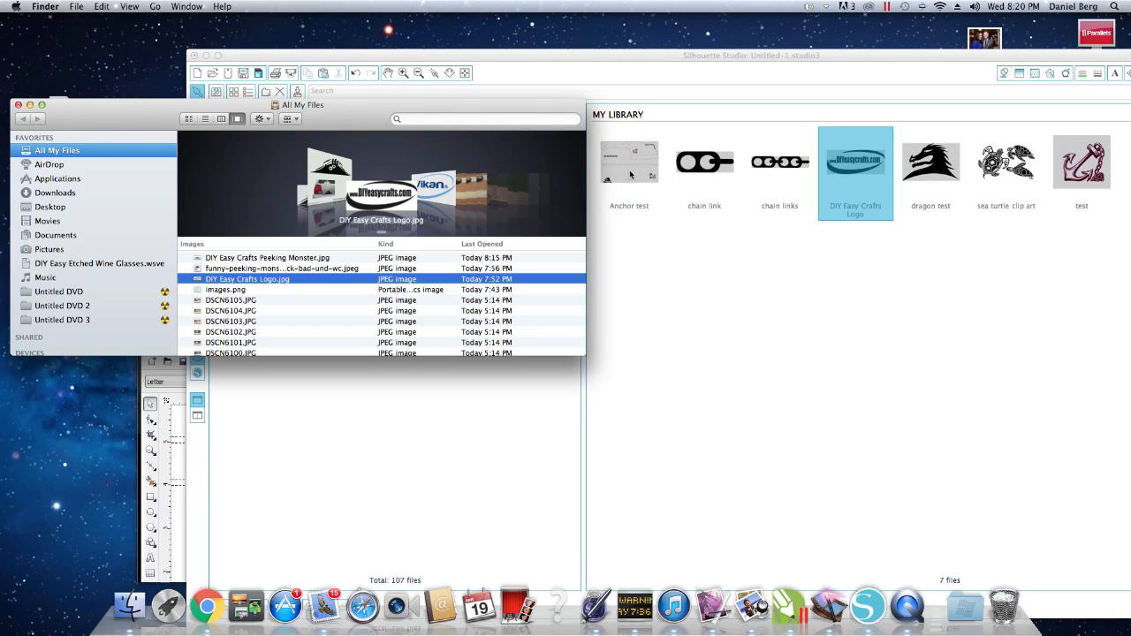
left_click(273, 258)
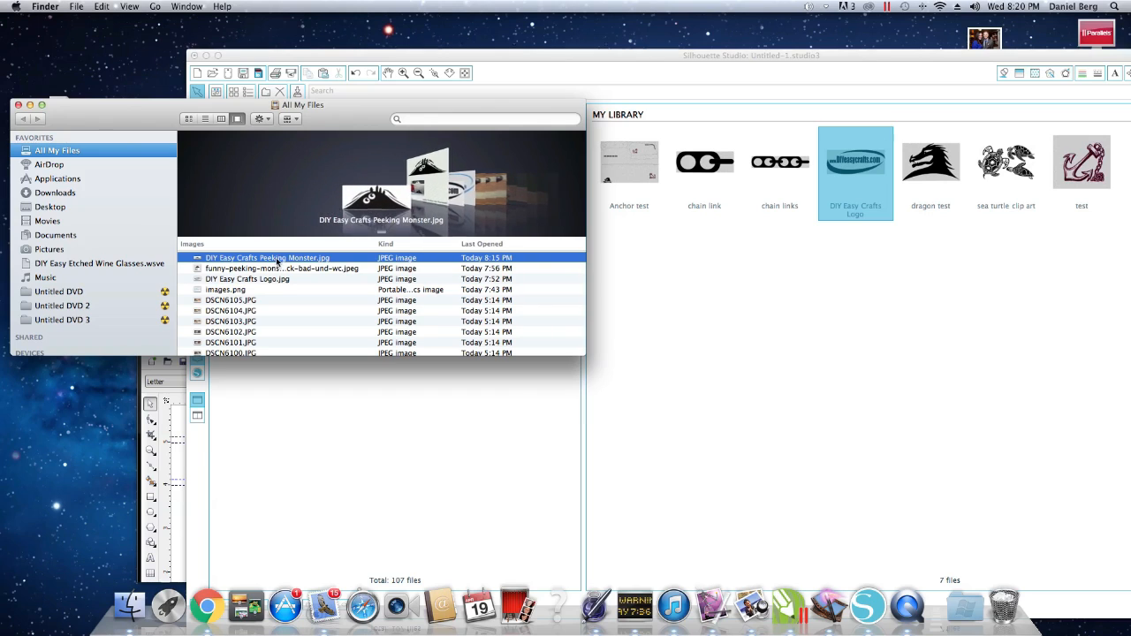
left_click_drag(260, 260, 821, 292)
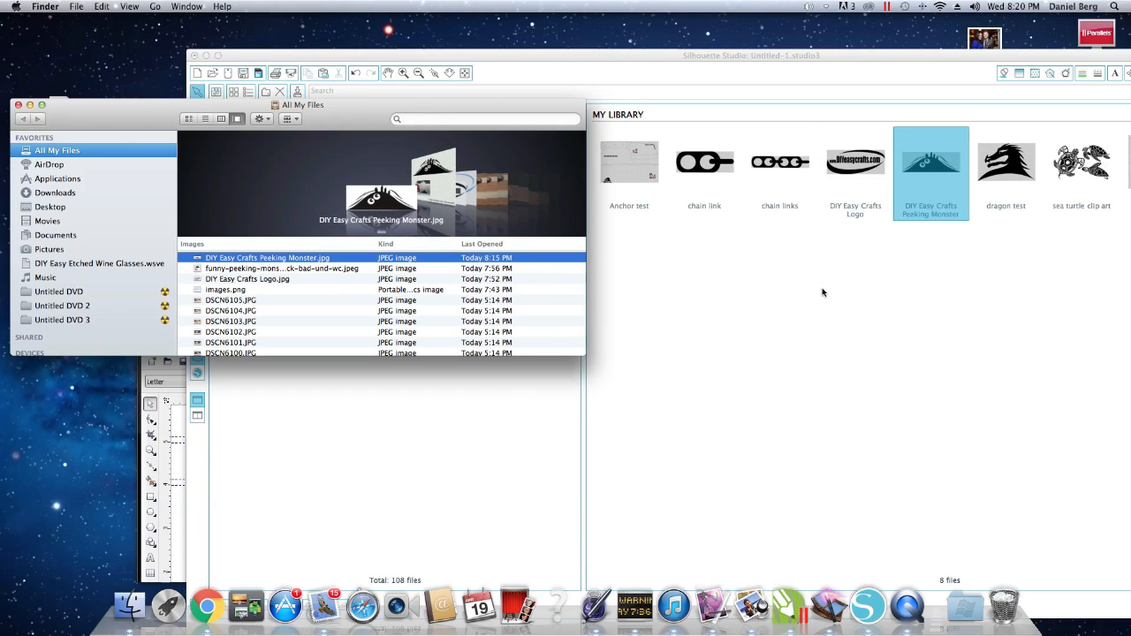
- Return to Silhouette Studio and place the DIY Easy Crafts Logo from the library on the design page
left_click(674, 56)
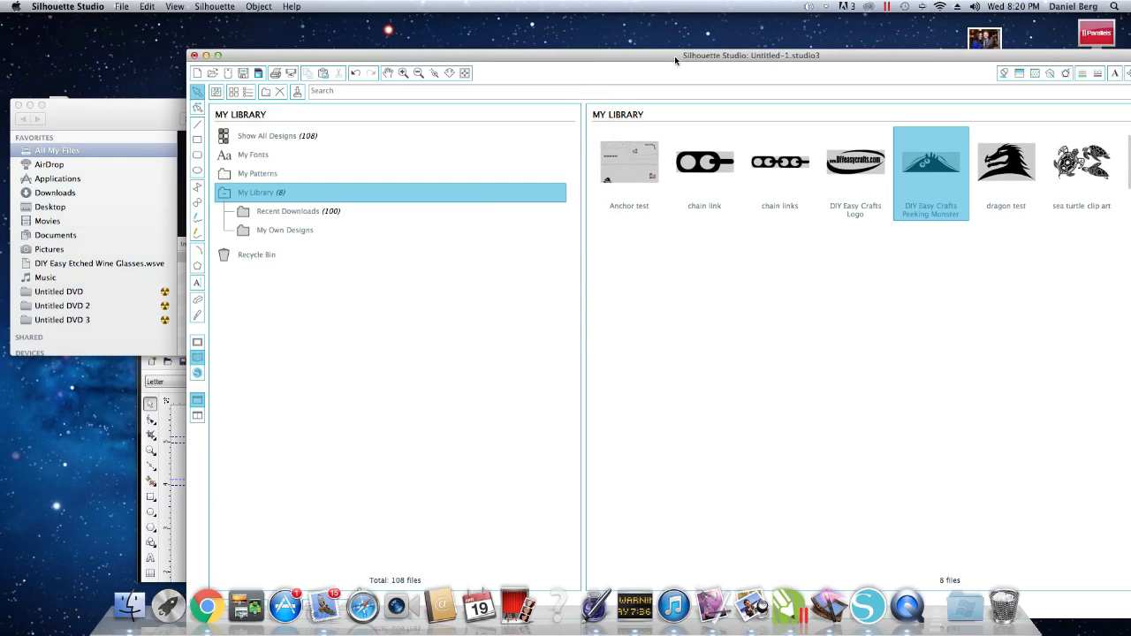
left_click_drag(679, 59, 500, 26)
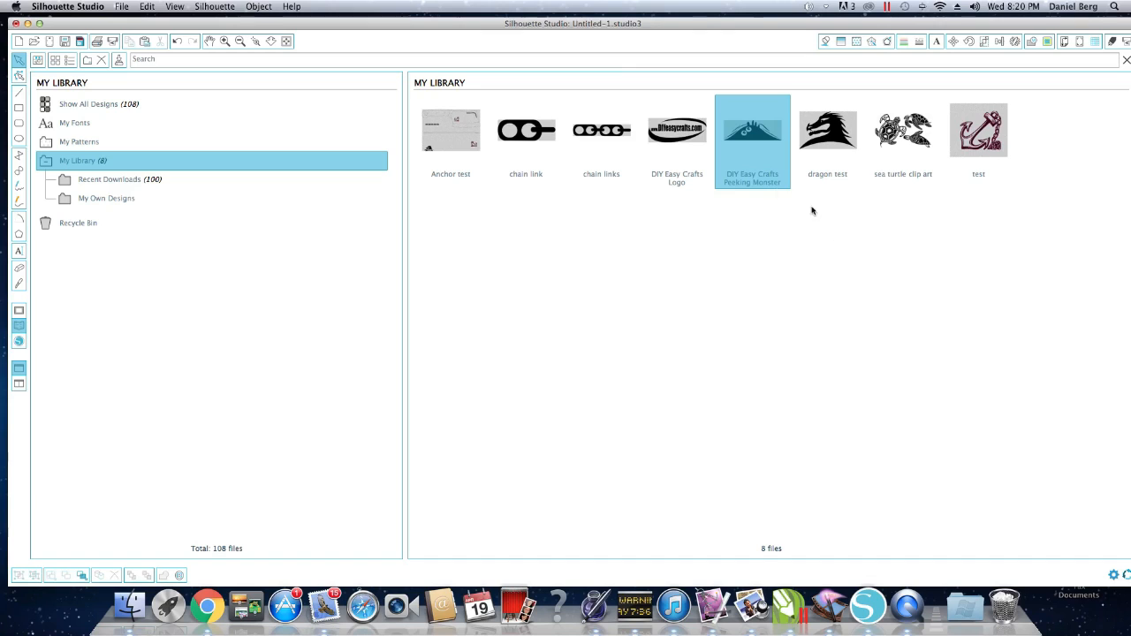
double_click(669, 138)
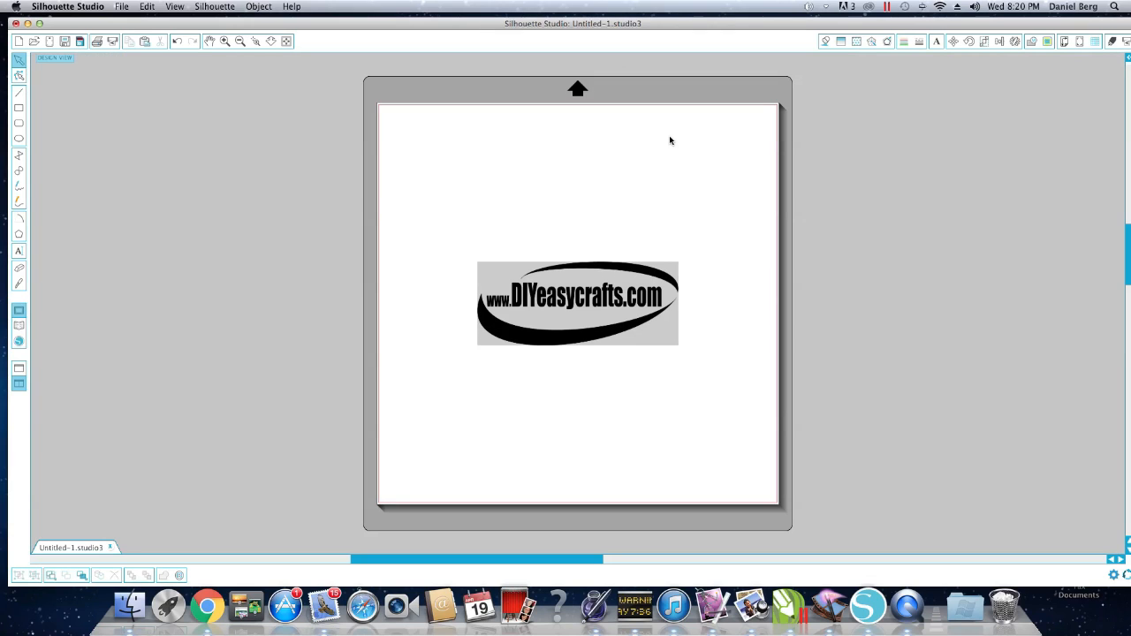
- Move the logo to the upper part of the page and enlarge it to about 9.4 by 3.9 in
left_click(579, 306)
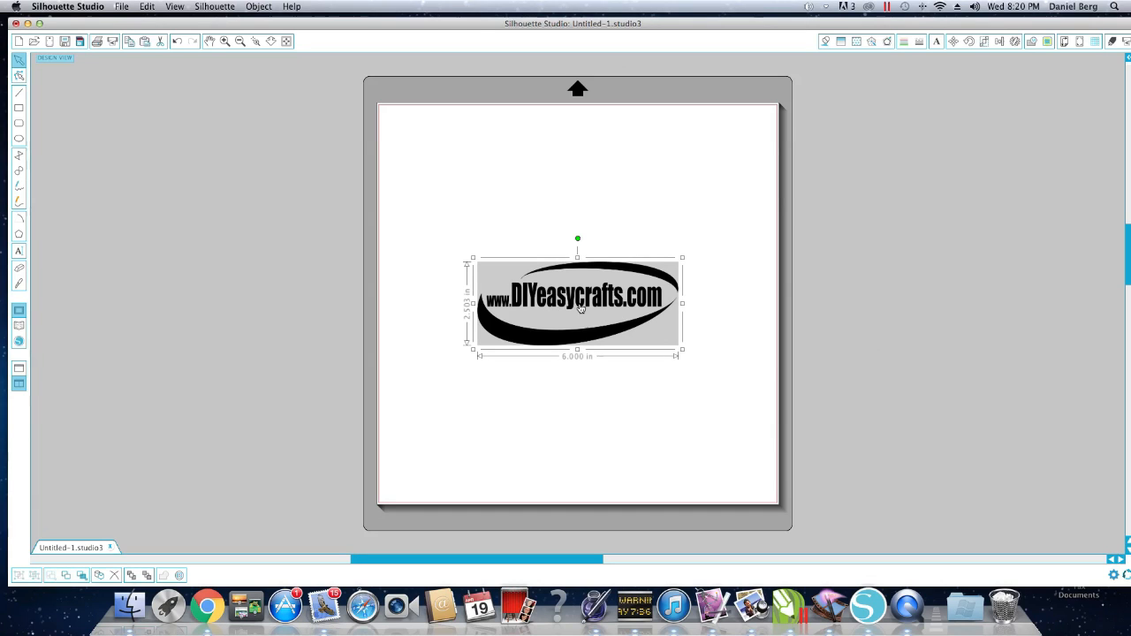
left_click_drag(579, 306, 501, 169)
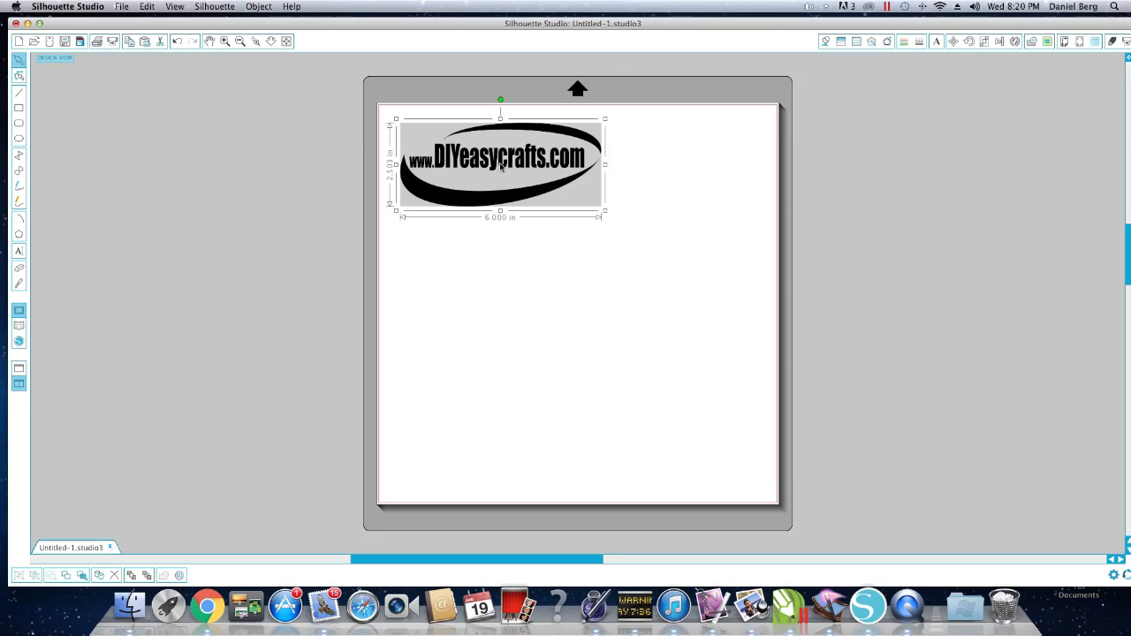
left_click_drag(605, 213, 491, 207)
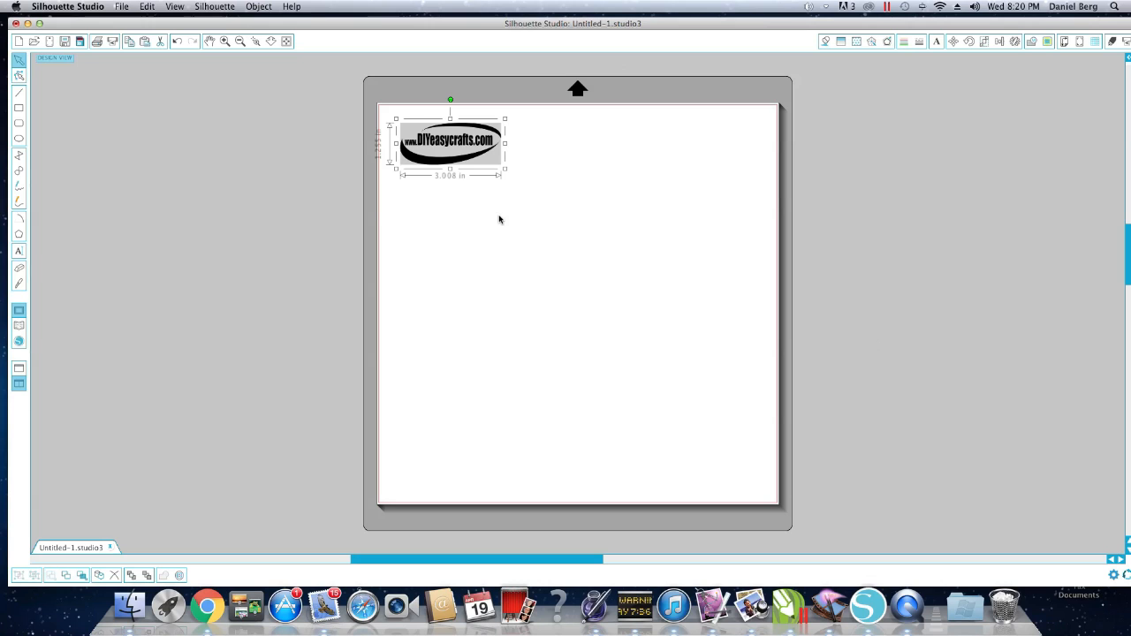
left_click_drag(504, 169, 708, 280)
left_click_drag(579, 206, 590, 234)
left_click(673, 350)
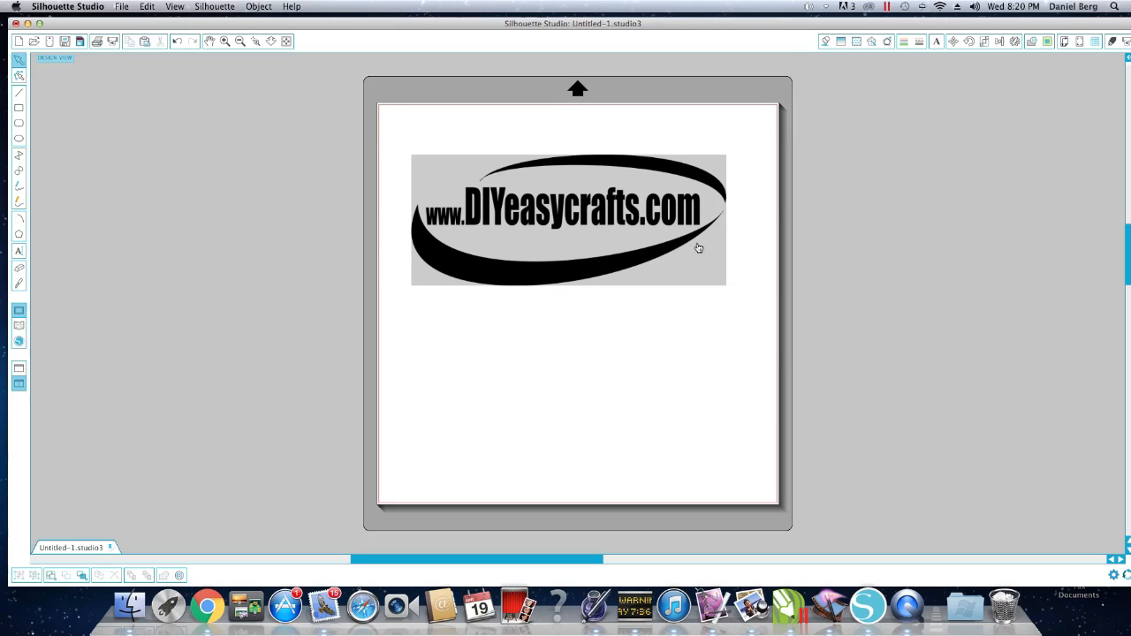
- Select a trace area of about 9.8 by 4.3 in enclosing the whole logo image
left_click(1047, 44)
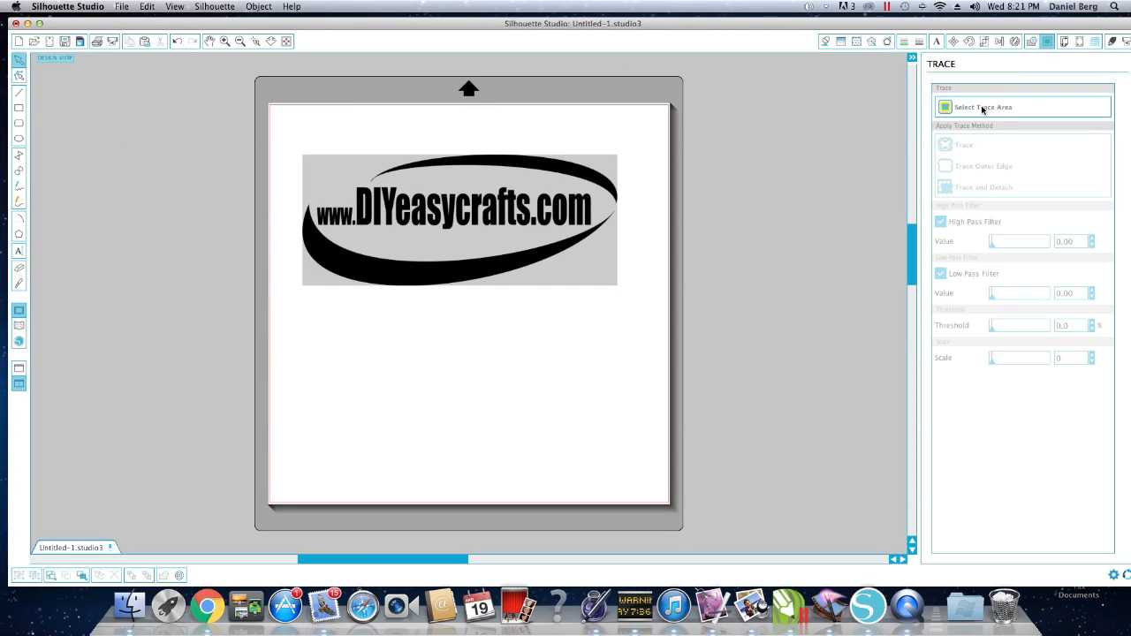
left_click(982, 109)
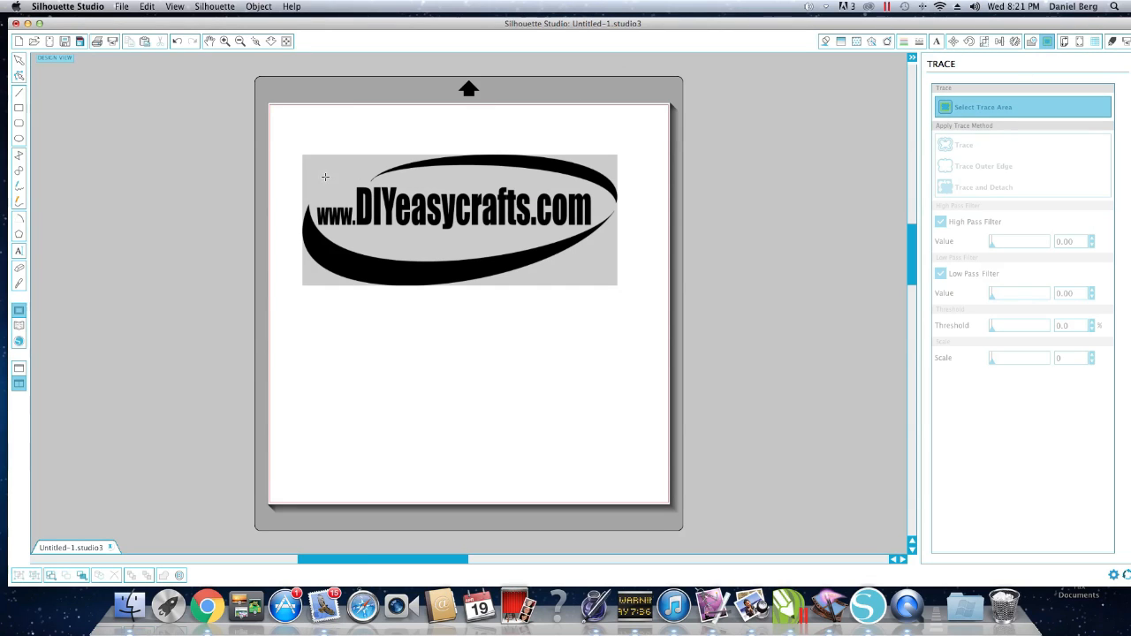
mouse_move(301, 150)
left_mouse_down()
mouse_move(311, 203)
mouse_move(569, 316)
mouse_move(626, 295)
left_mouse_up()
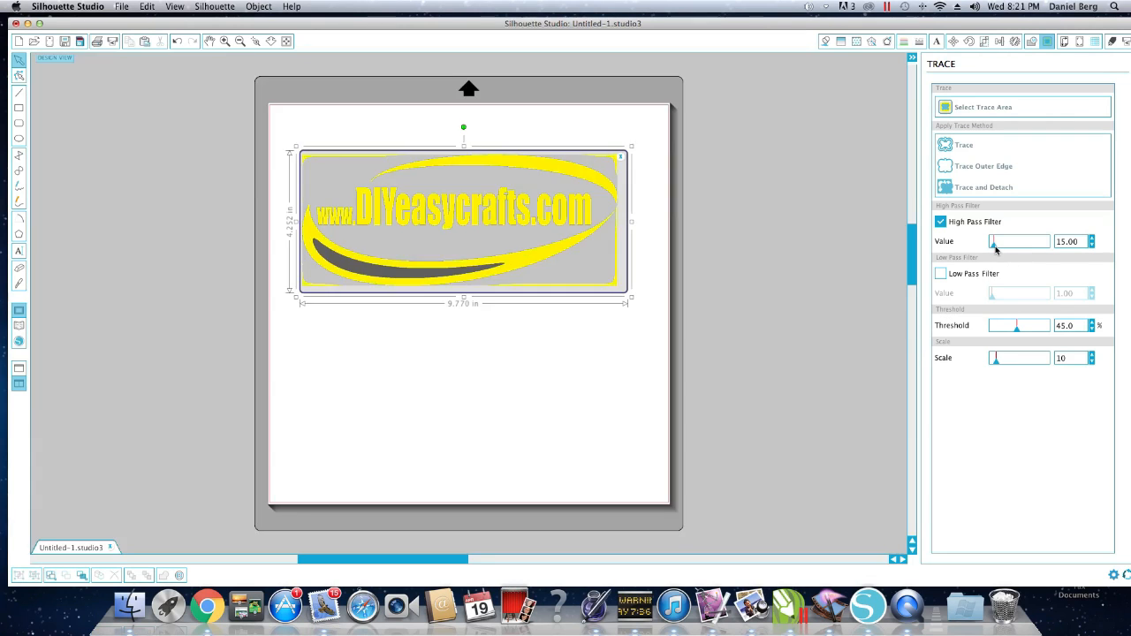
- Raise the High Pass Filter value to 40 and trace the logo with the standard Trace method
left_click_drag(992, 249, 997, 248)
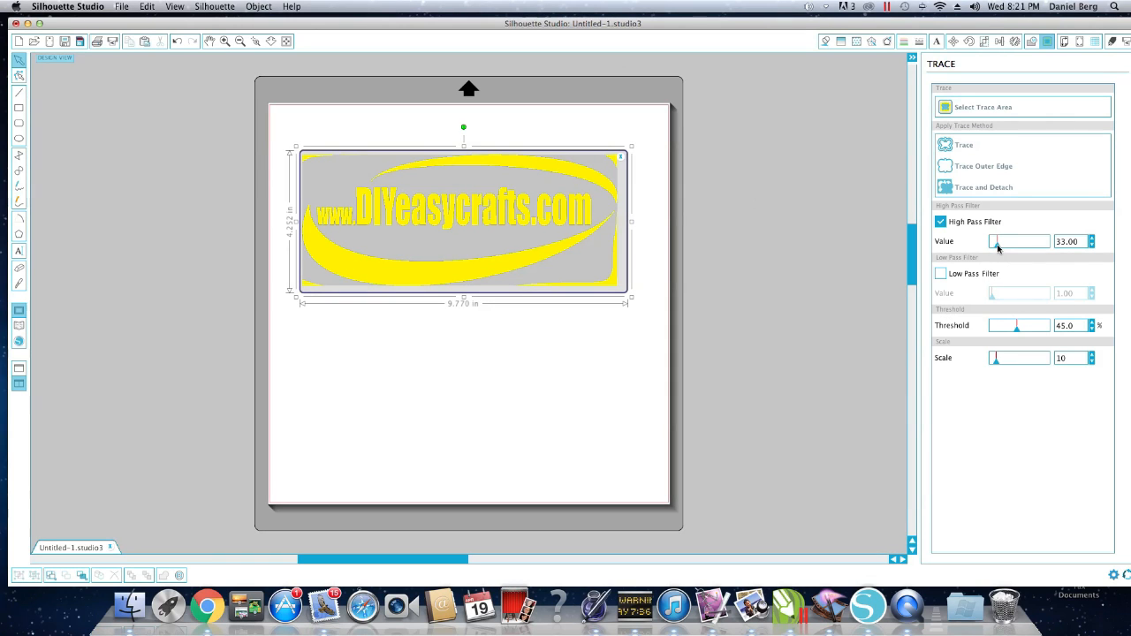
left_click_drag(998, 248, 999, 247)
left_click(950, 148)
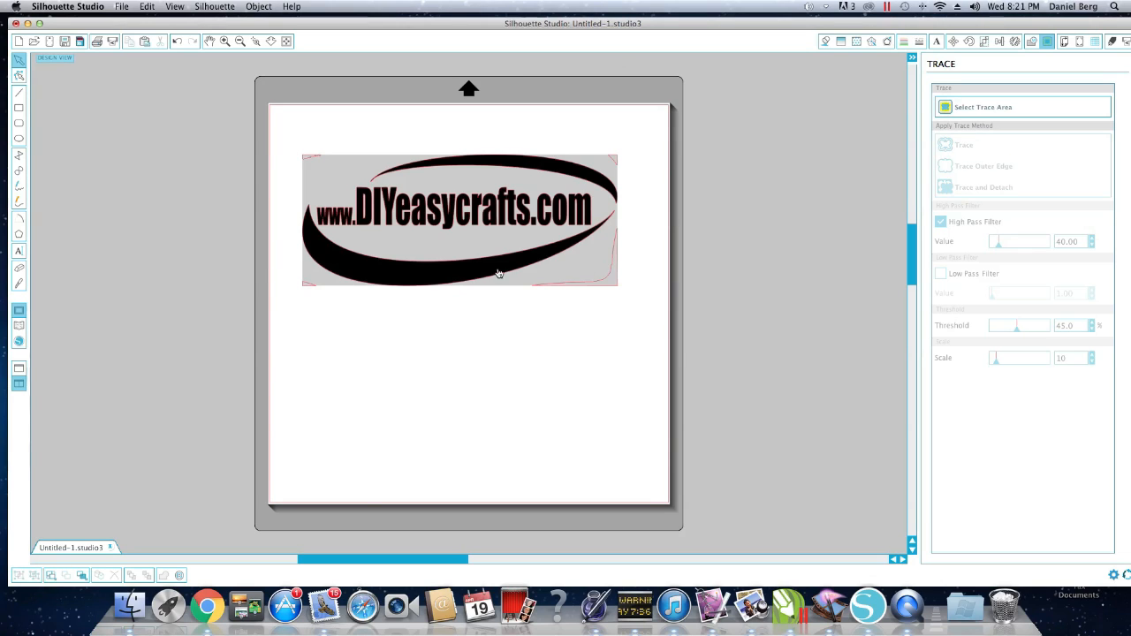
- Move the original logo image off the traced outlines to just below them on the page
left_click_drag(460, 230, 460, 380)
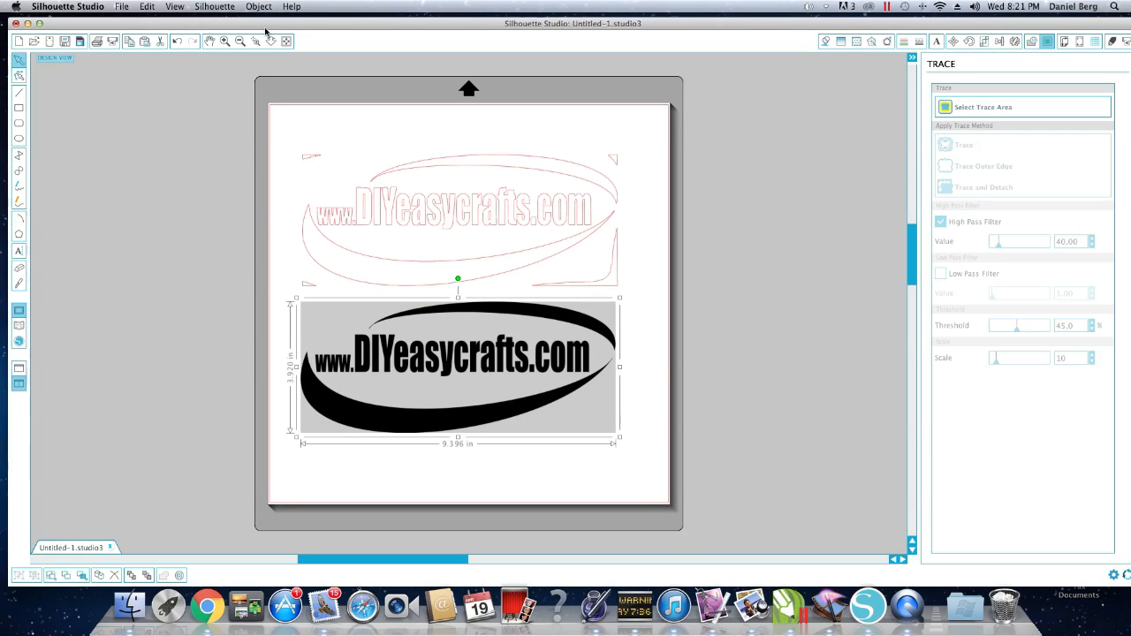
left_click_drag(196, 24, 215, 58)
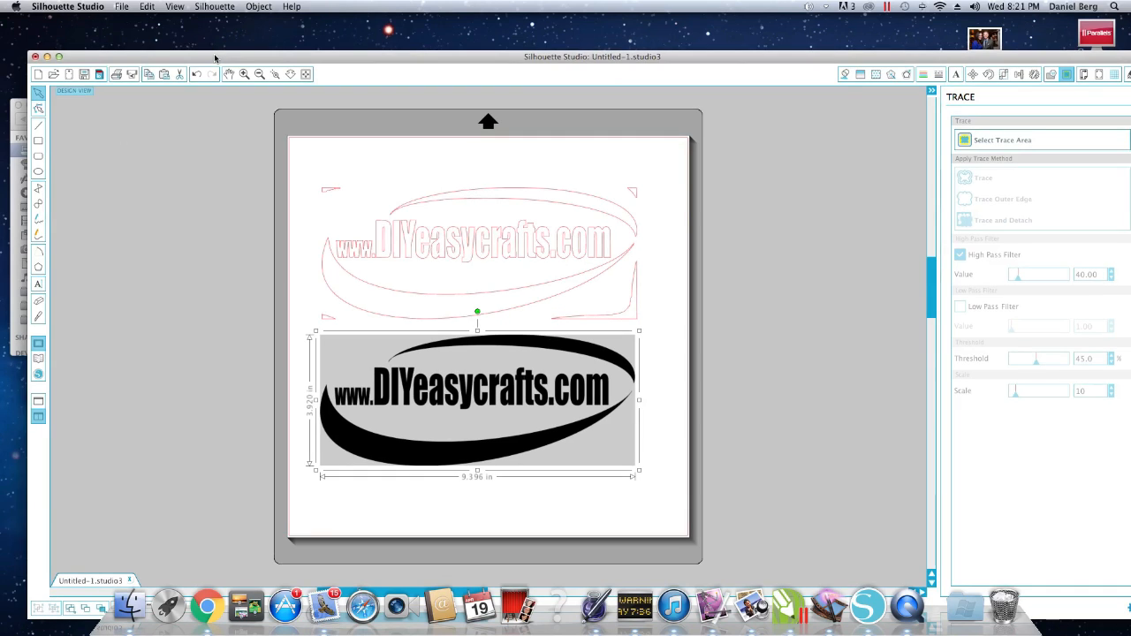
- Remove the original logo image and erase the stray corner outlines around the traced logo, treating unfilled shapes as Outline
left_click(180, 75)
left_click_drag(237, 63, 224, 51)
left_click(27, 289)
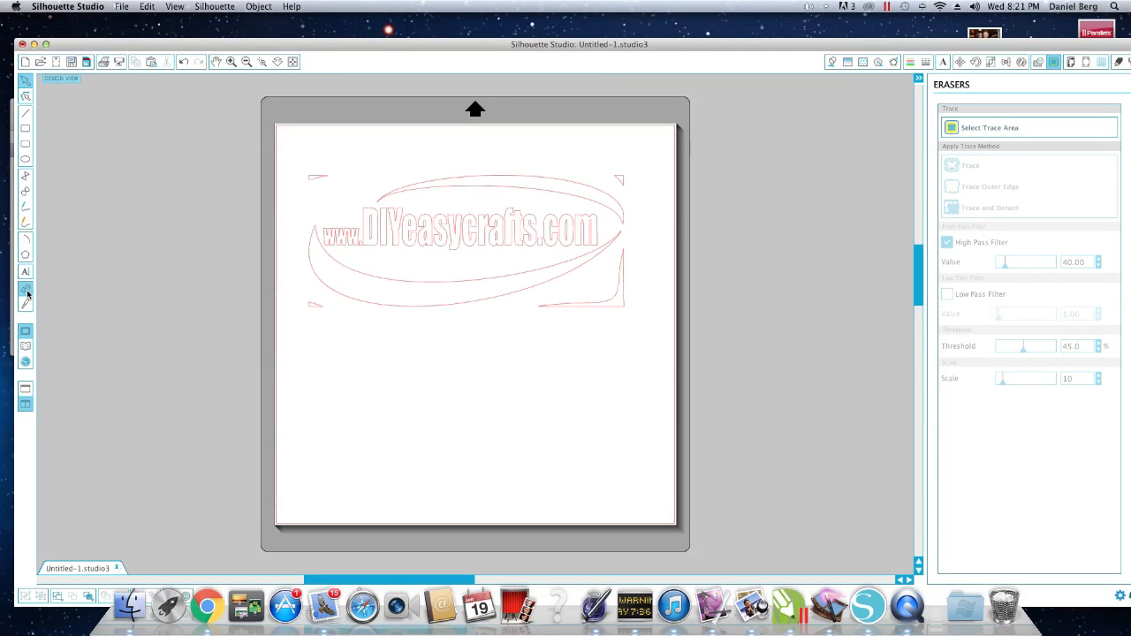
left_click_drag(327, 173, 302, 180)
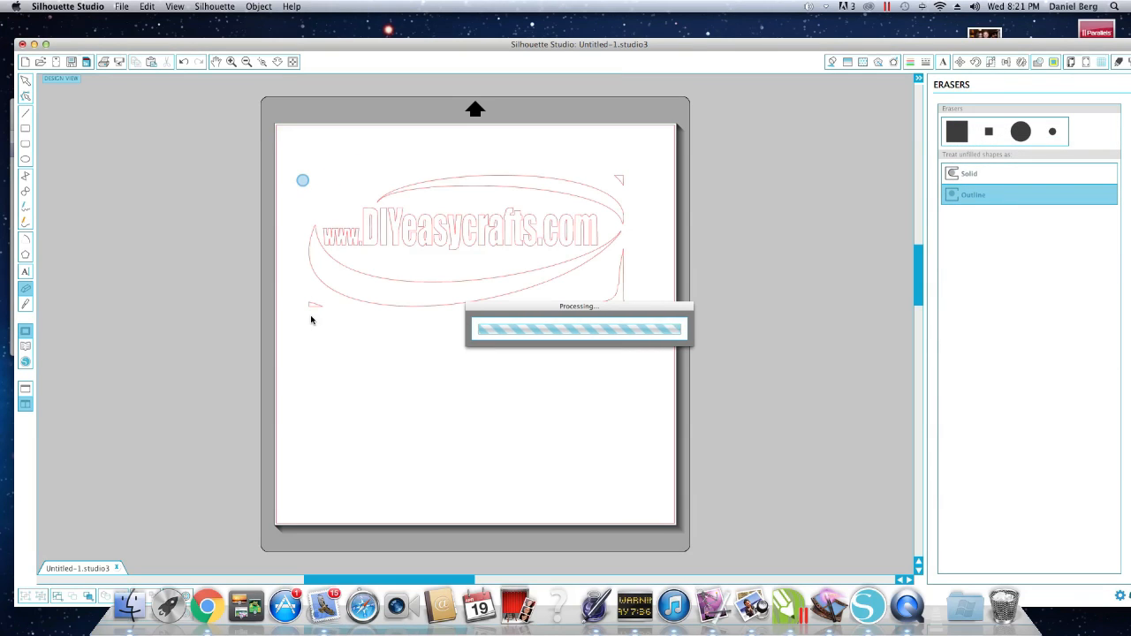
mouse_move(310, 316)
left_mouse_down()
mouse_move(300, 293)
mouse_move(323, 313)
left_mouse_up()
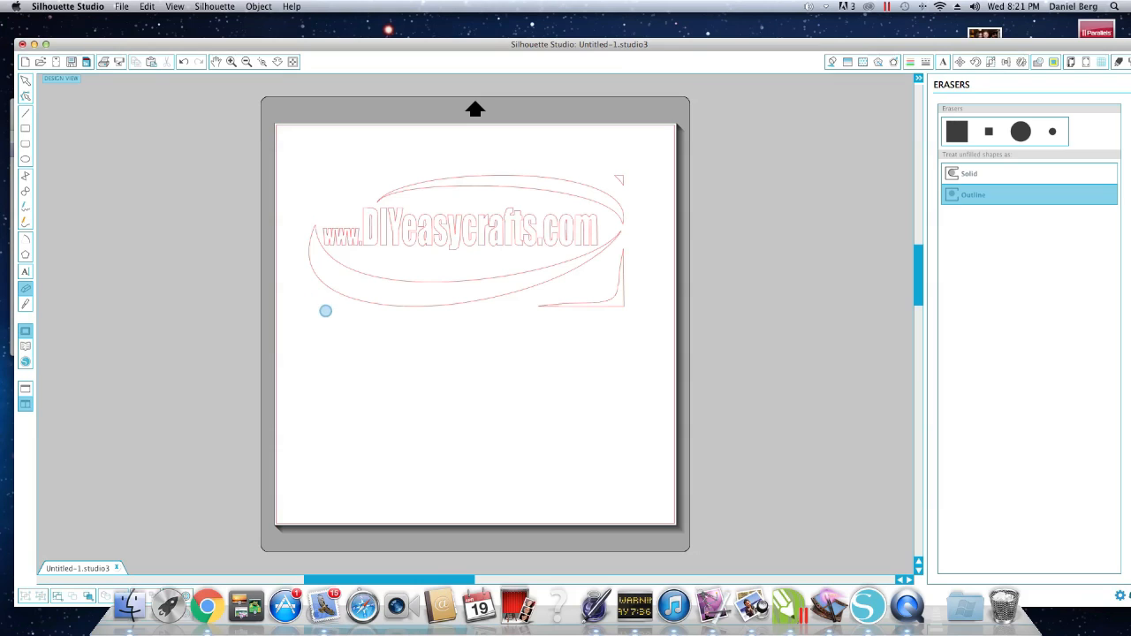
mouse_move(538, 313)
left_mouse_down()
mouse_move(610, 301)
mouse_move(624, 291)
mouse_move(622, 256)
mouse_move(606, 304)
mouse_move(628, 283)
mouse_move(642, 212)
mouse_move(610, 171)
left_mouse_up()
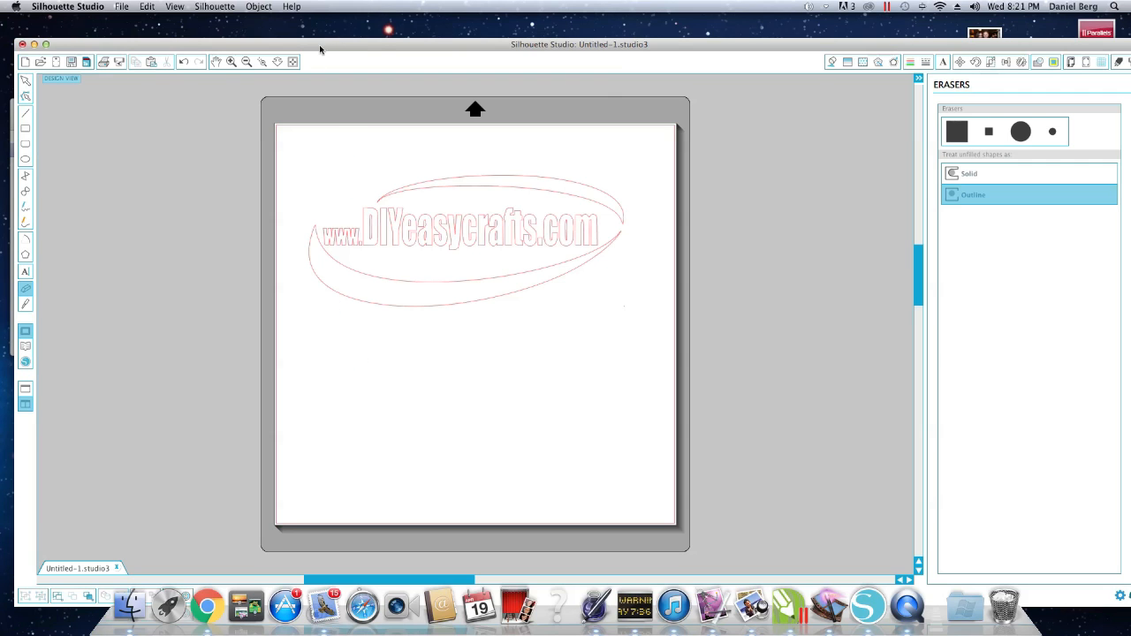
- Shrink the whole traced logo to about 3.0 by 1.3 in and place it in the page's upper-left corner
left_click_drag(319, 45, 328, 41)
left_click(170, 26)
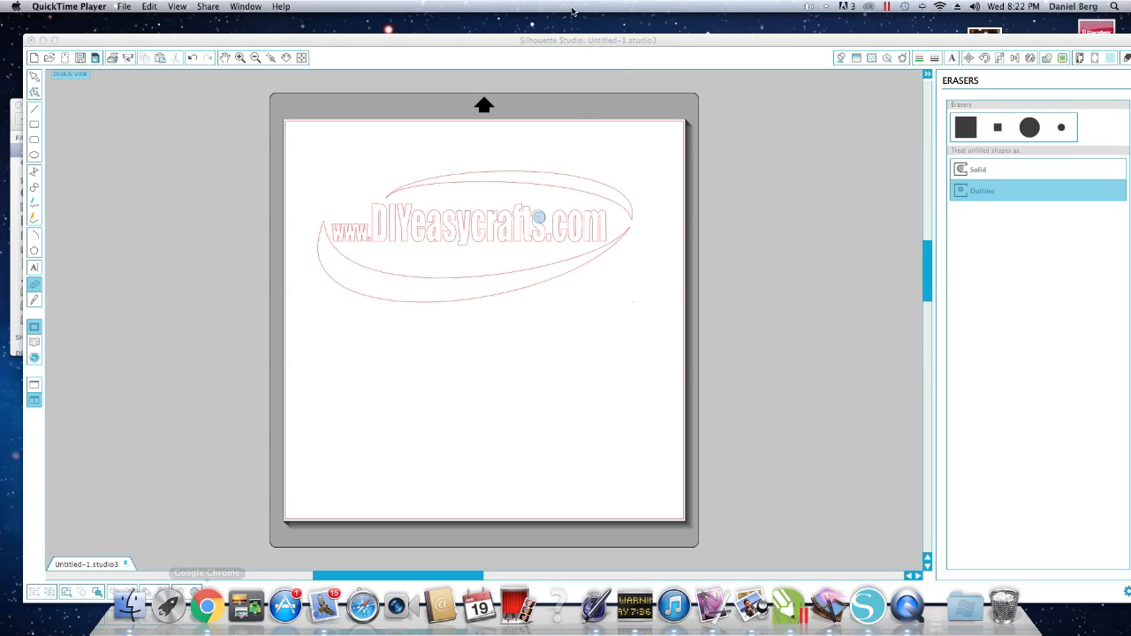
mouse_move(525, 40)
left_mouse_down()
mouse_move(493, 26)
mouse_move(509, 34)
left_mouse_up()
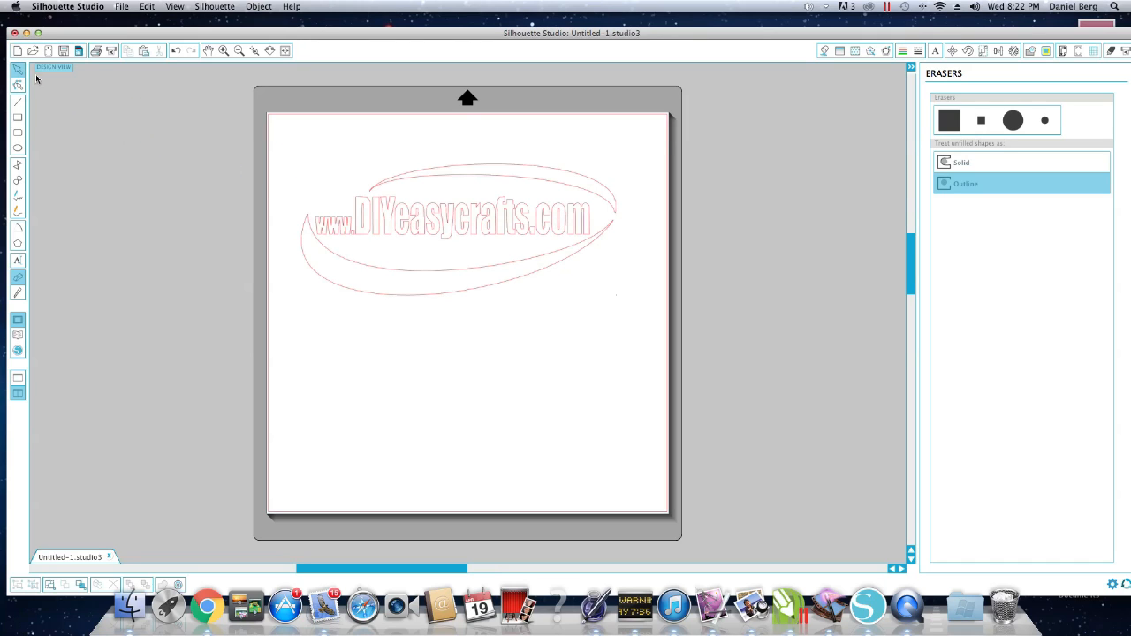
left_click_drag(286, 135, 344, 160)
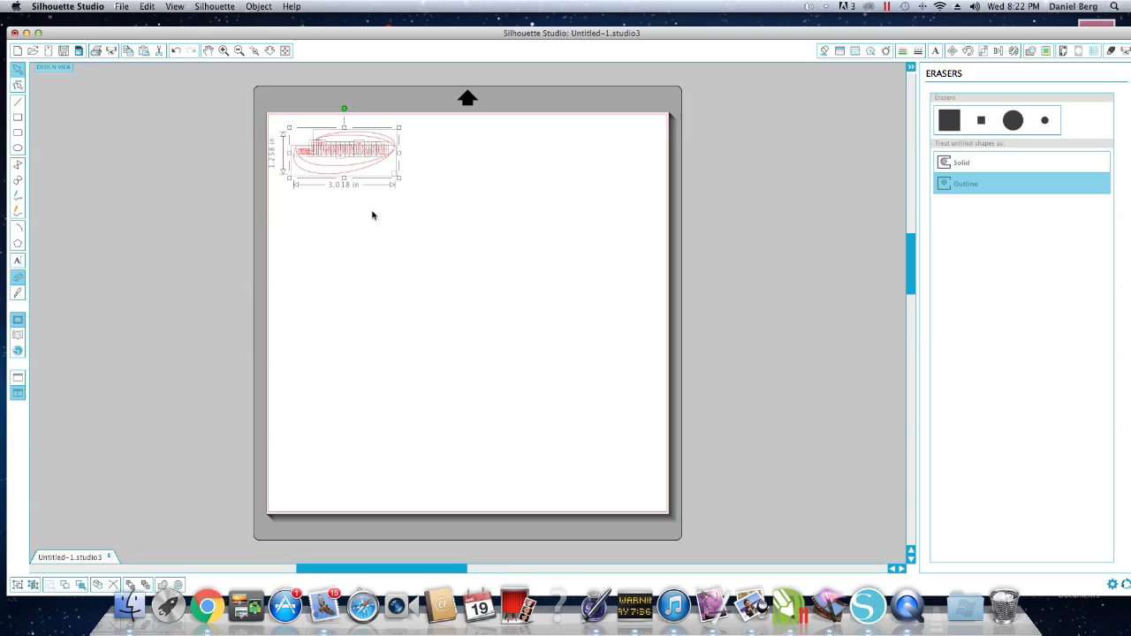
left_click(392, 241)
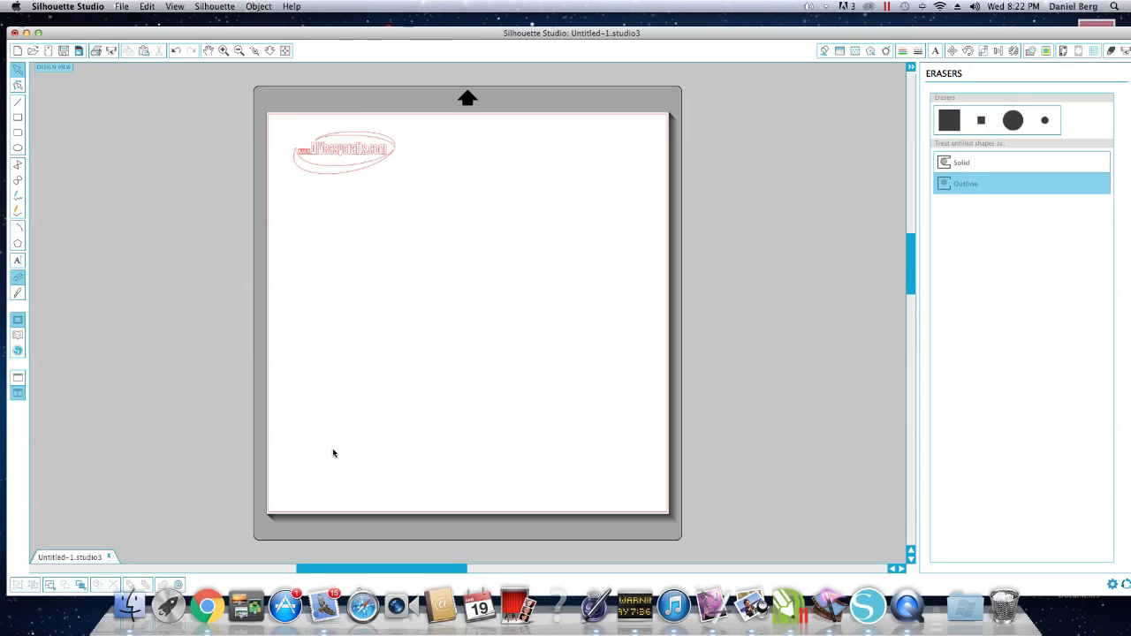
- Insert the DIY Easy Crafts Peeking Monster design from the library and enlarge it to about 8.4 by 2.9 in below the logo
left_click(18, 336)
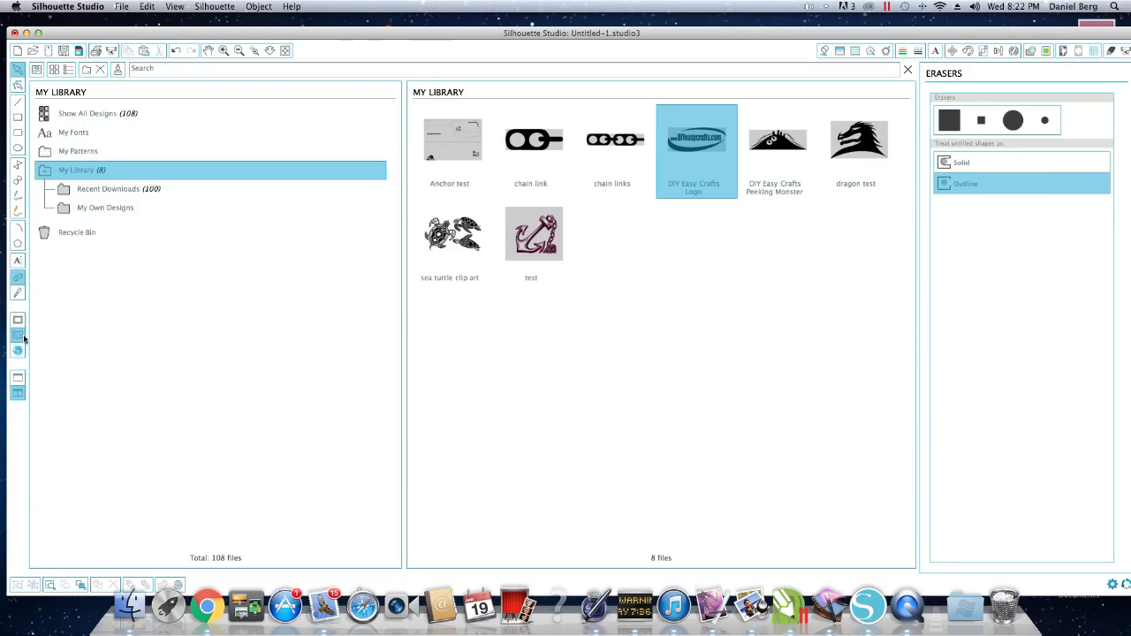
double_click(751, 141)
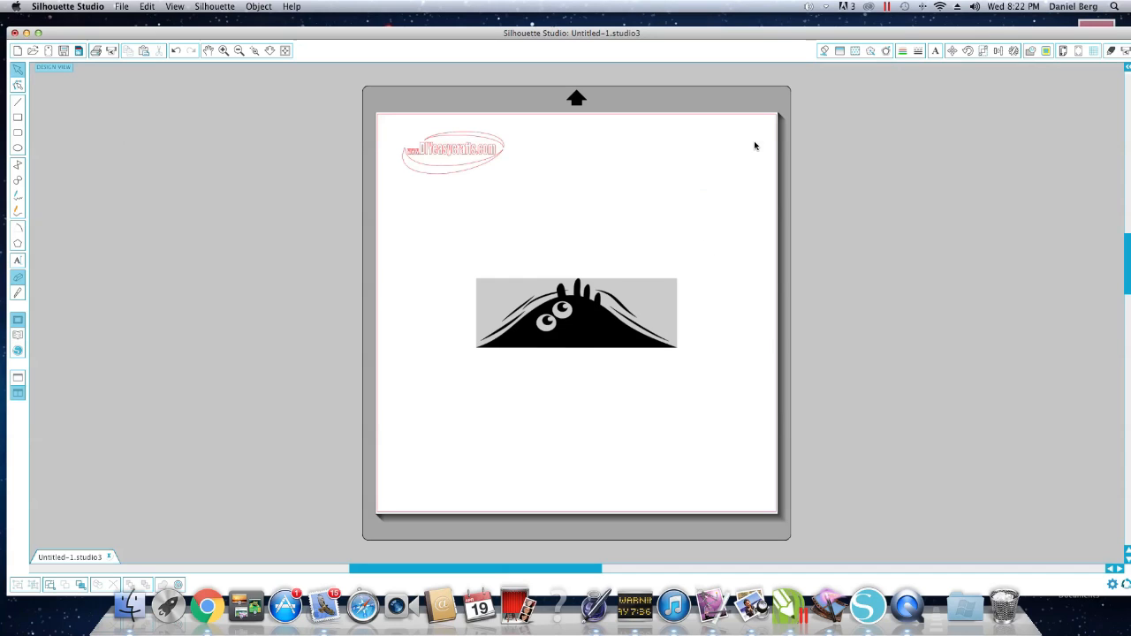
left_click_drag(534, 296, 535, 271)
left_click(642, 316)
left_click(613, 292)
left_click_drag(641, 305, 720, 363)
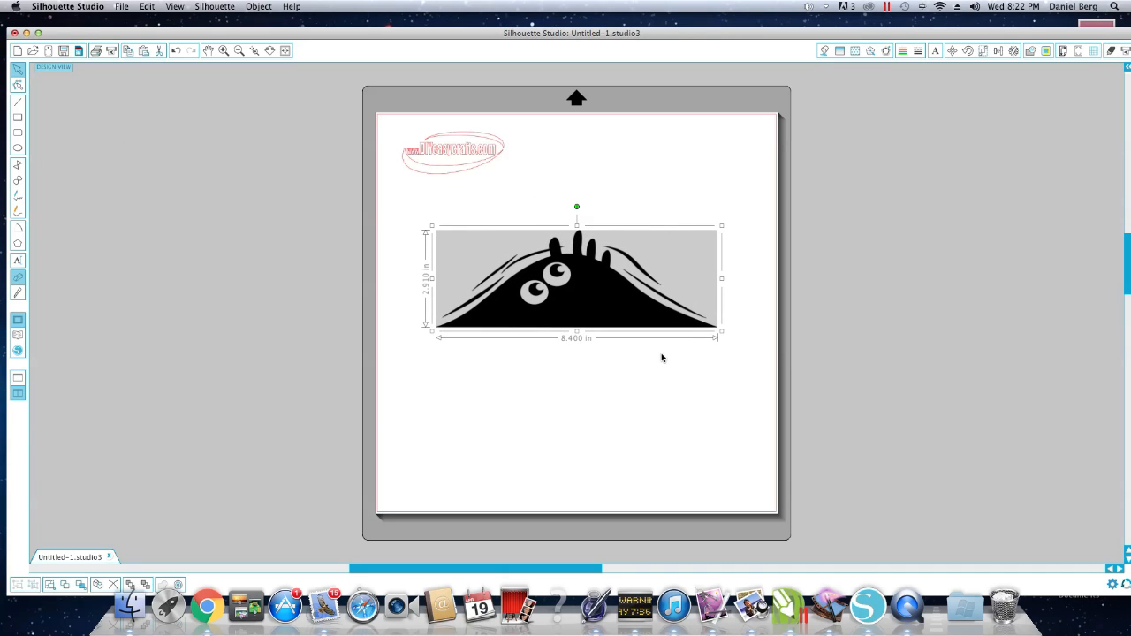
- Select a trace area enclosing the whole peeking monster image
left_click(1046, 51)
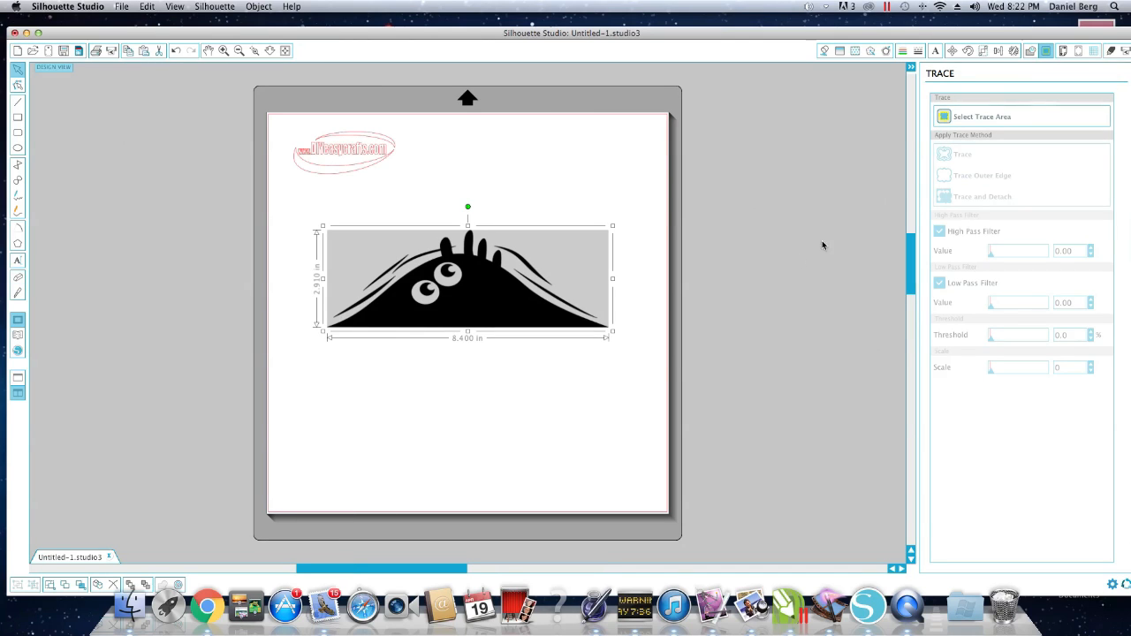
left_click(964, 121)
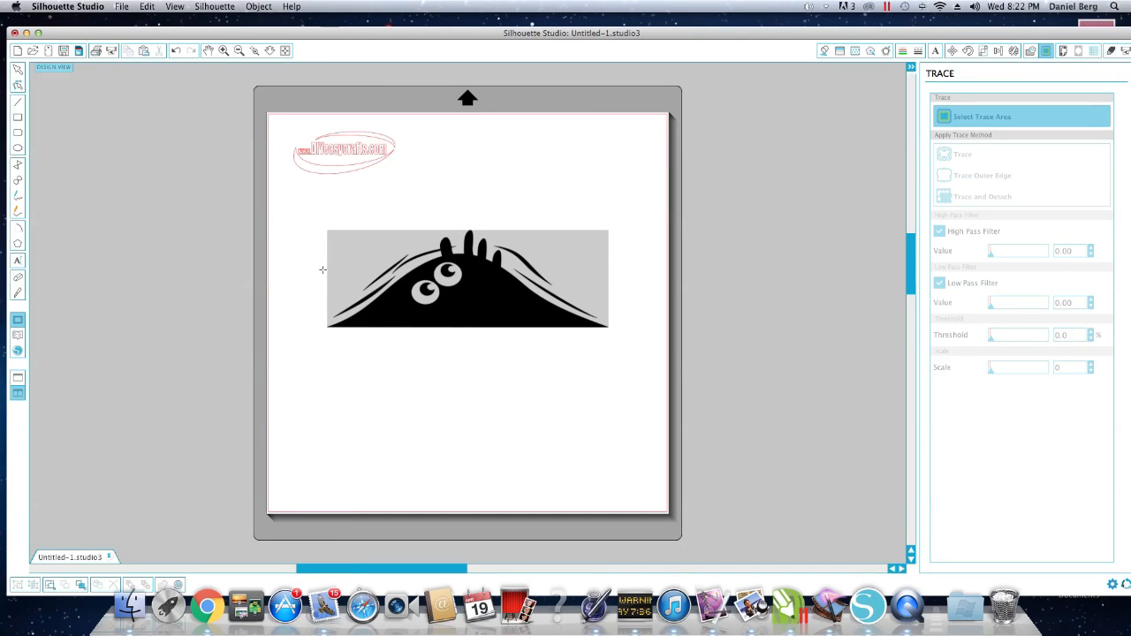
mouse_move(325, 229)
left_mouse_down()
mouse_move(332, 323)
mouse_move(609, 334)
left_mouse_up()
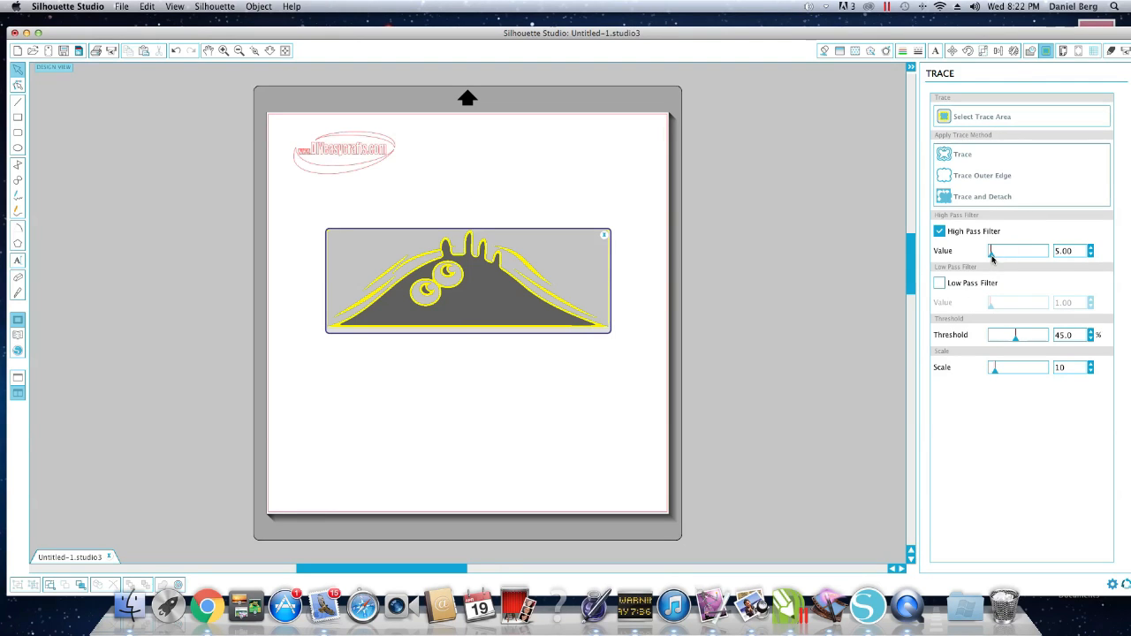
- Trace the monster with the standard Trace method at a High Pass Filter value of 67, and remove the original image
left_click_drag(991, 257, 1004, 257)
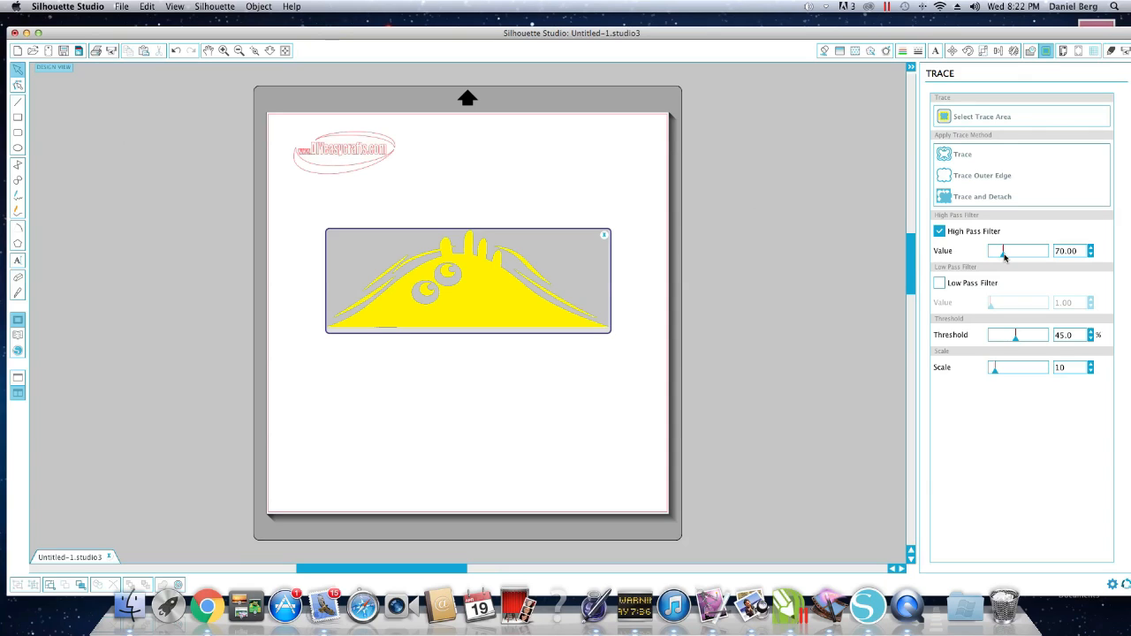
left_click_drag(1003, 256, 1004, 255)
left_click(944, 154)
mouse_move(462, 298)
left_mouse_down()
mouse_move(445, 446)
mouse_move(452, 430)
left_mouse_up()
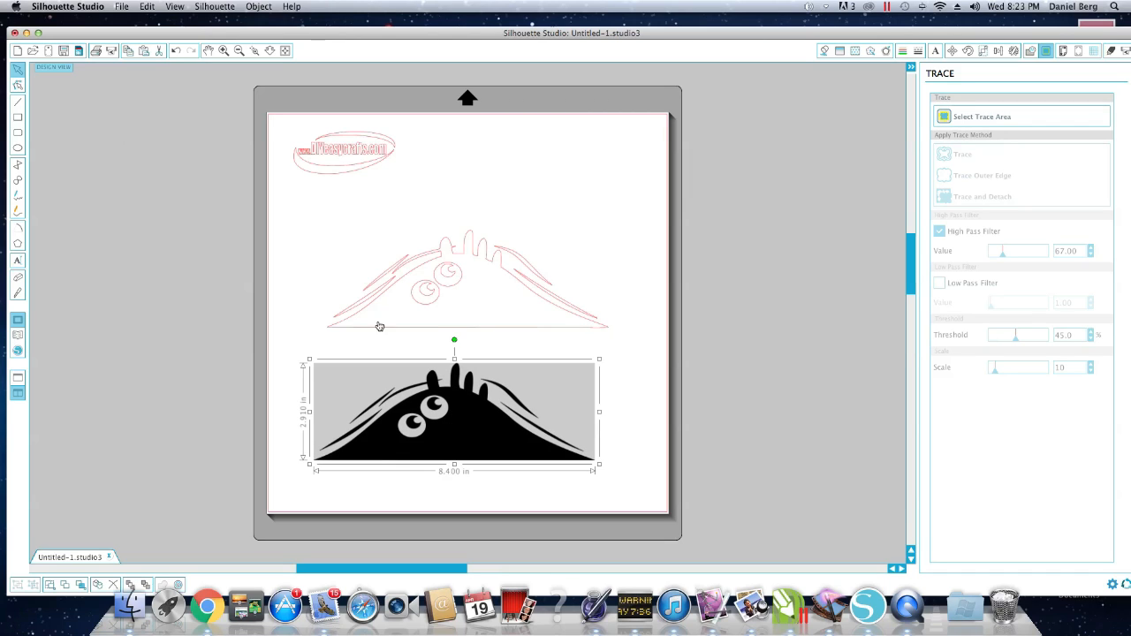
left_click(161, 53)
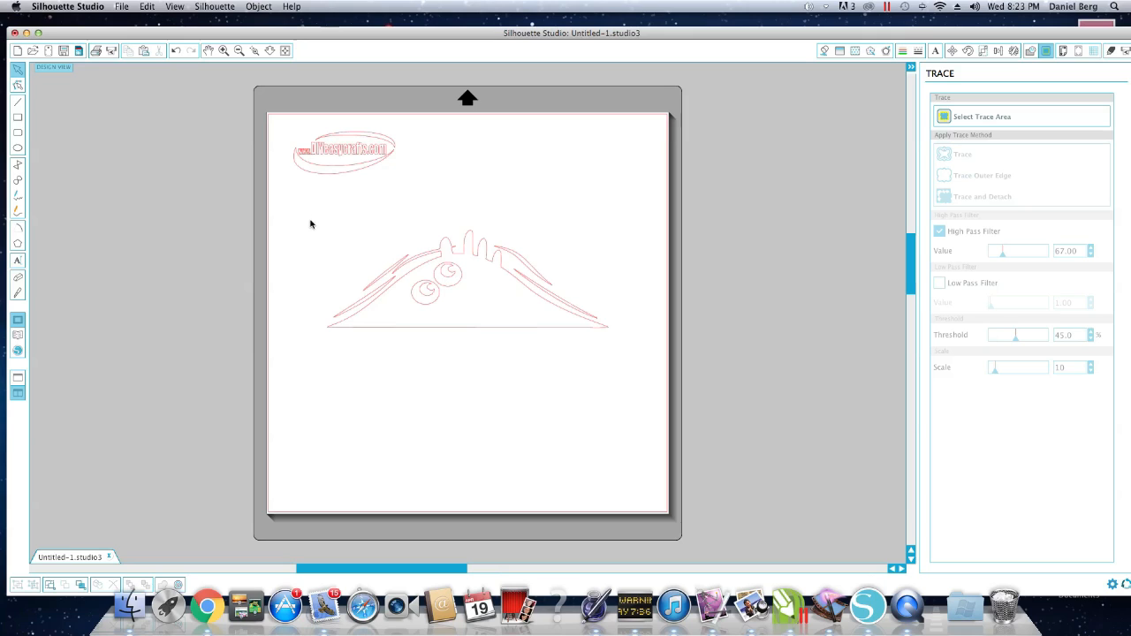
- Shrink the traced monster outlines to about 5.1 by 1.8 in and move them directly under the traced logo
left_click_drag(329, 283, 585, 357)
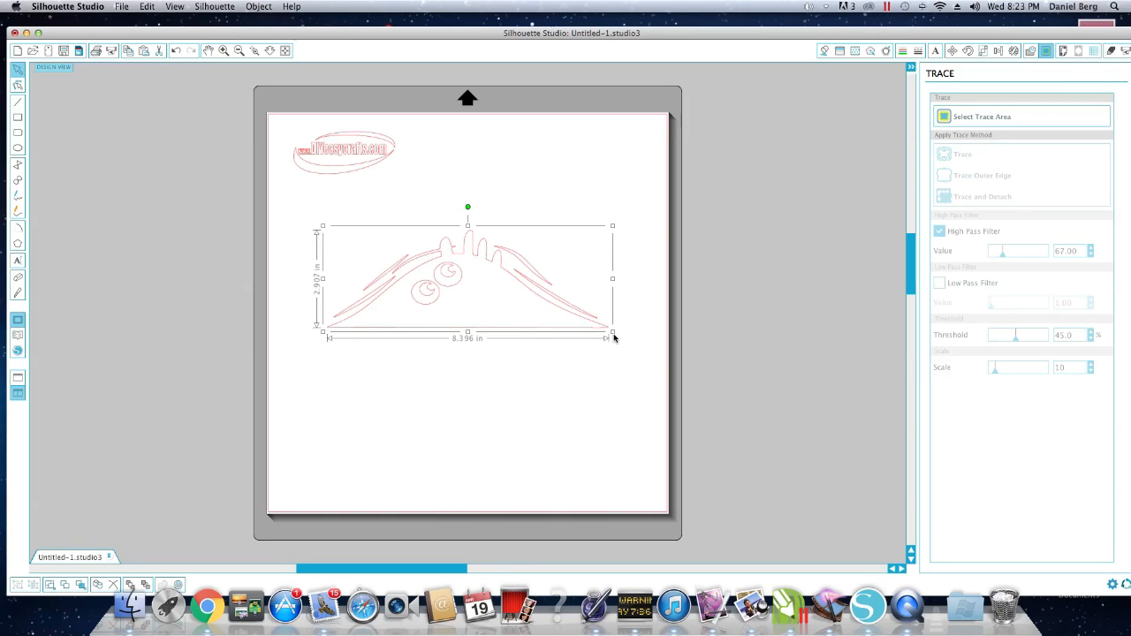
left_click_drag(613, 333, 476, 301)
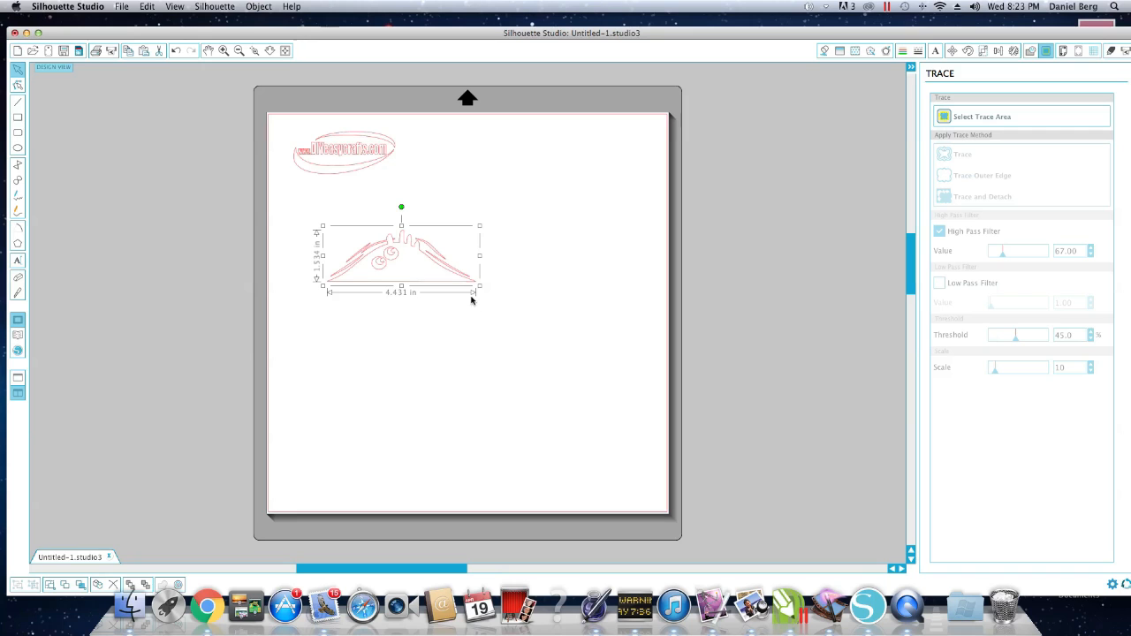
left_click_drag(481, 288, 502, 297)
left_click_drag(444, 267, 406, 224)
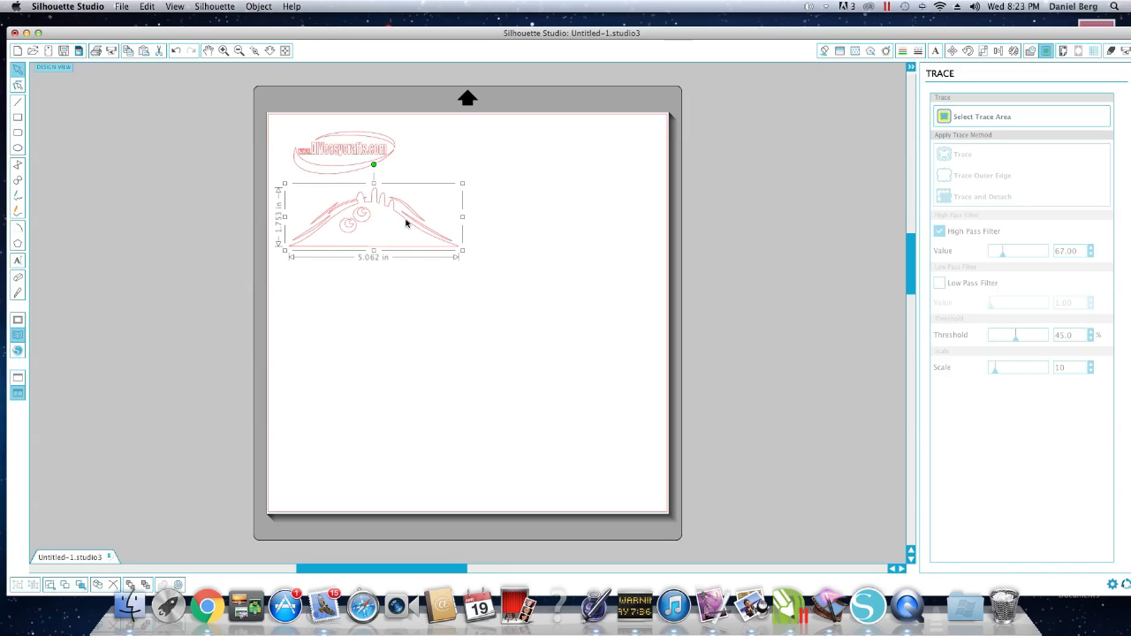
left_click(476, 339)
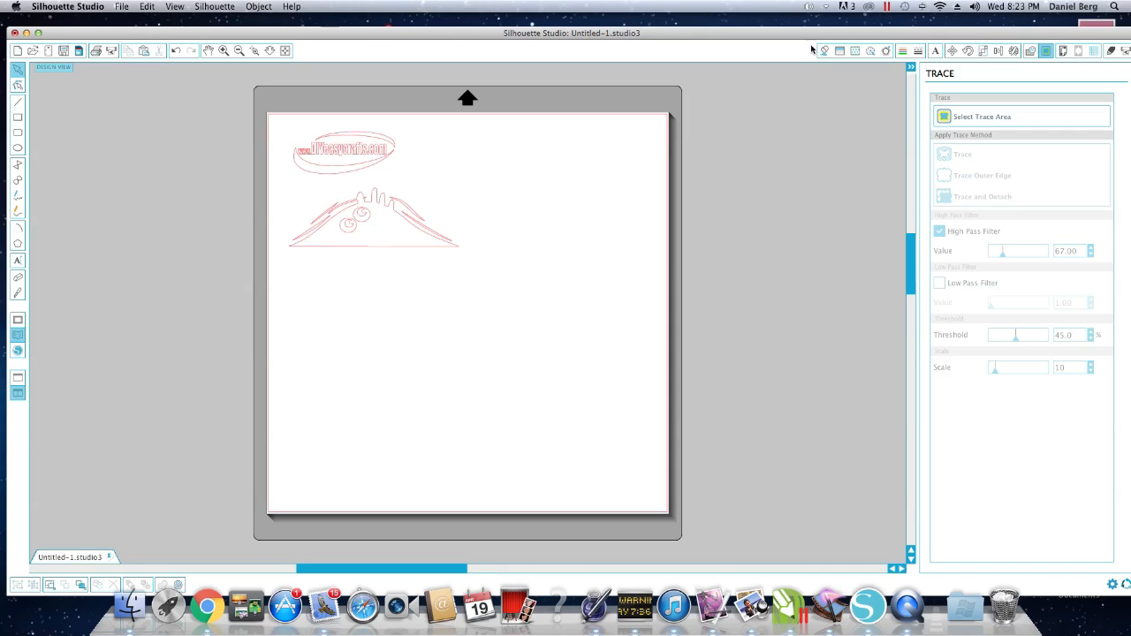
- Choose Vinyl as the material in the cut settings and send the design to the CAMEO cutter to start cutting
left_click_drag(809, 38, 794, 31)
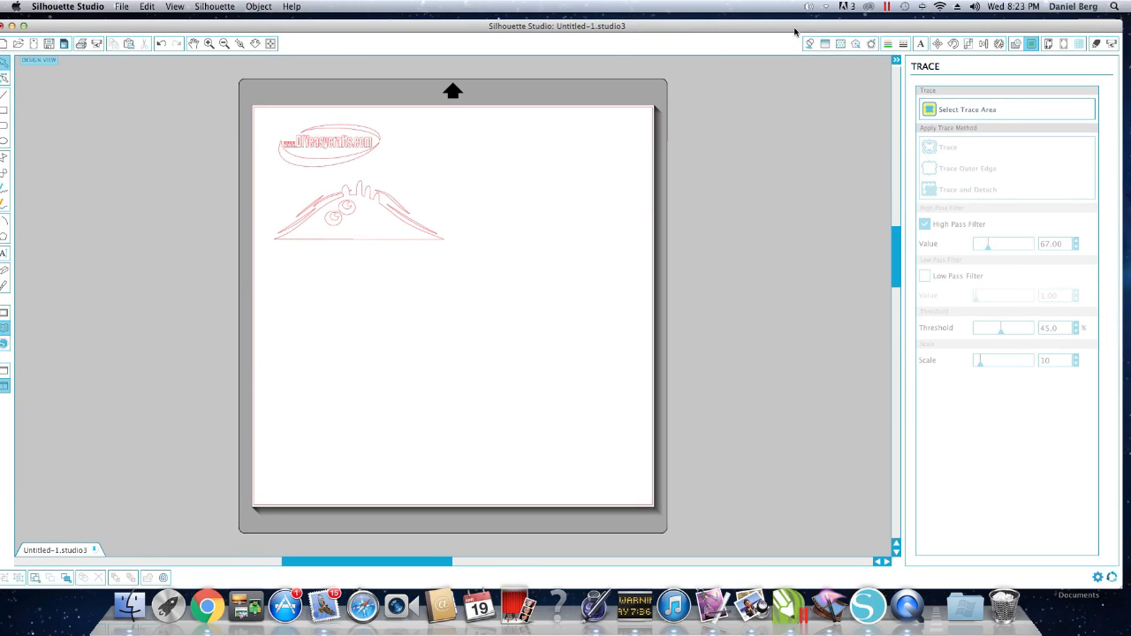
left_click(1095, 44)
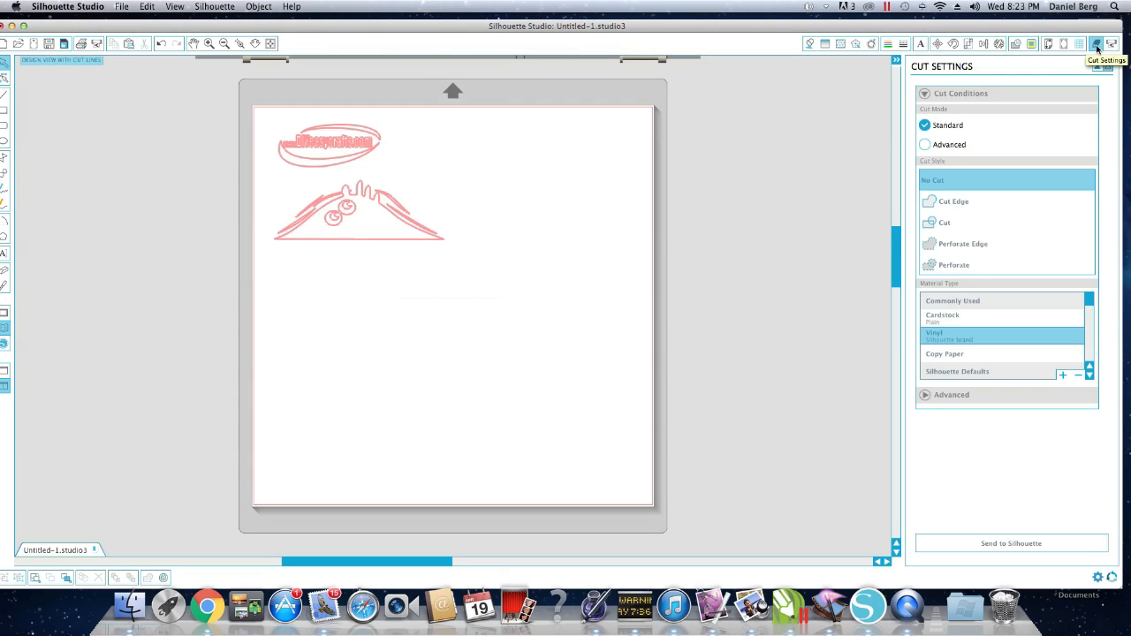
left_click(945, 342)
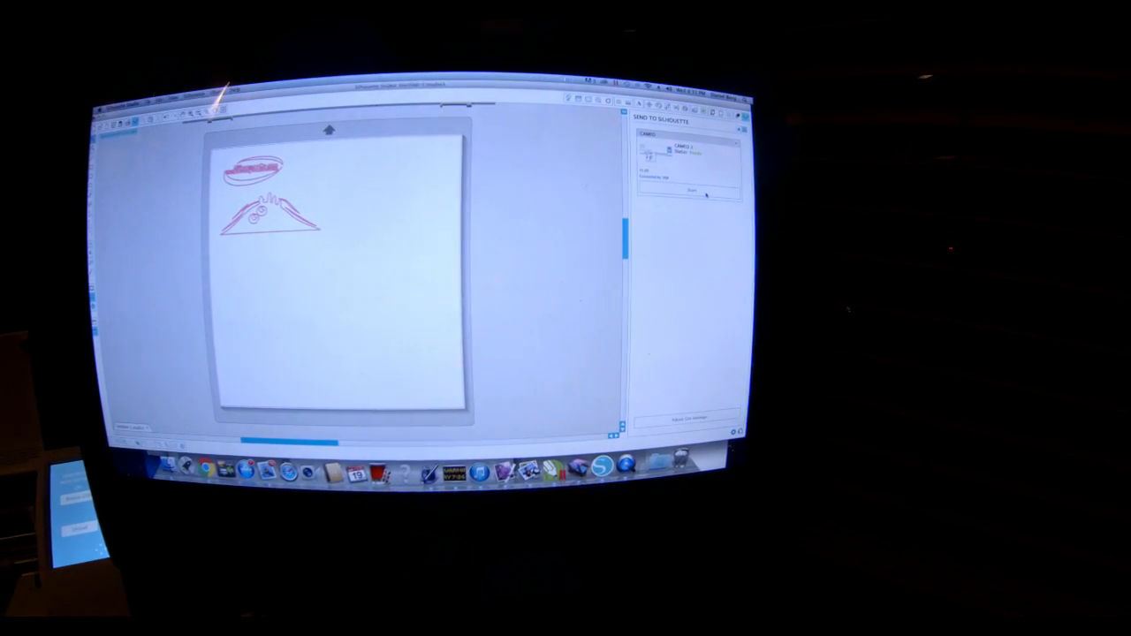
left_click(694, 193)
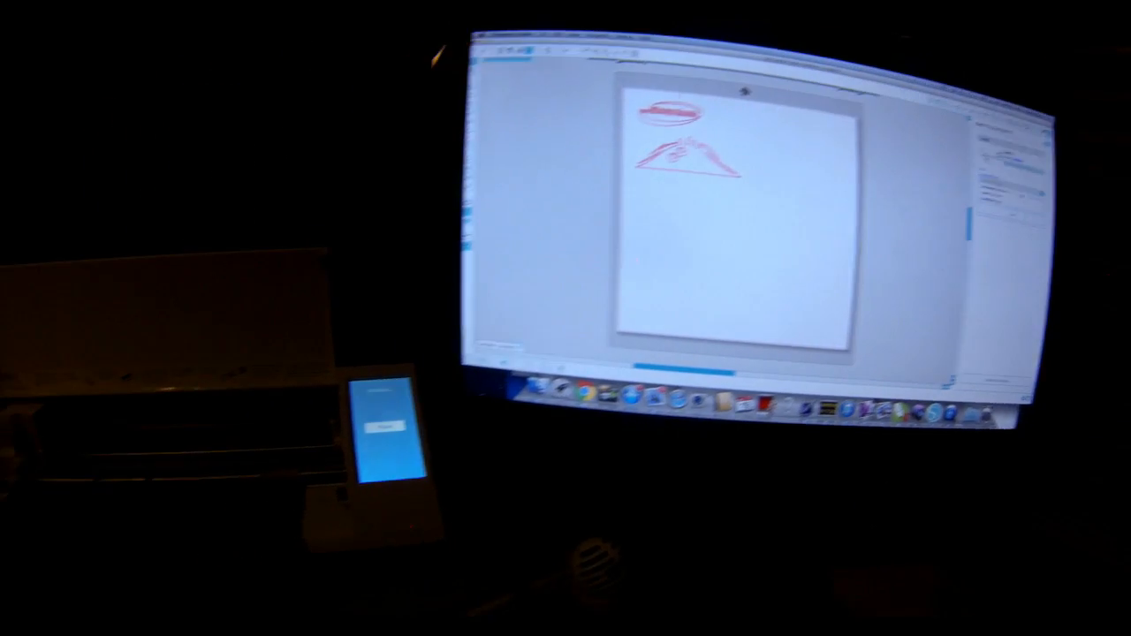